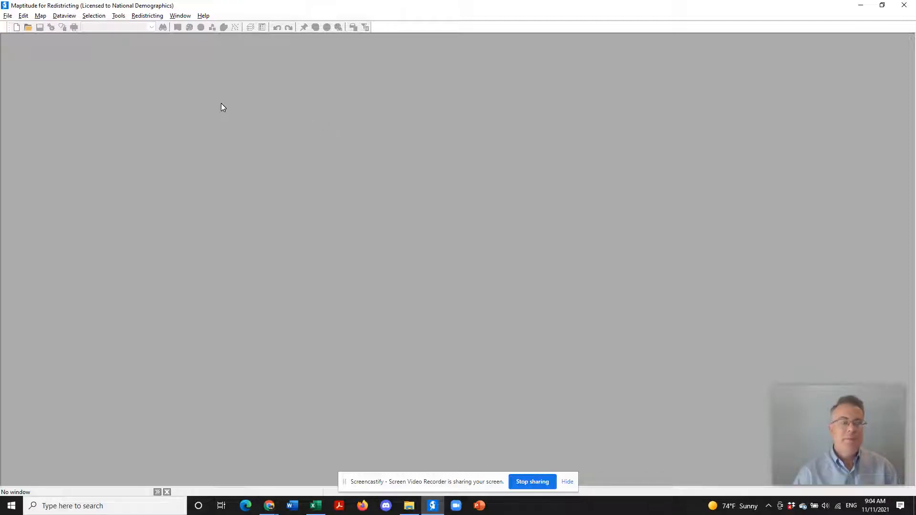
Step: Open the Carlsbad Basemap v1.map file from the Carlsbad 2021 folder, using the Map, Workspace file type
left_click(7, 16)
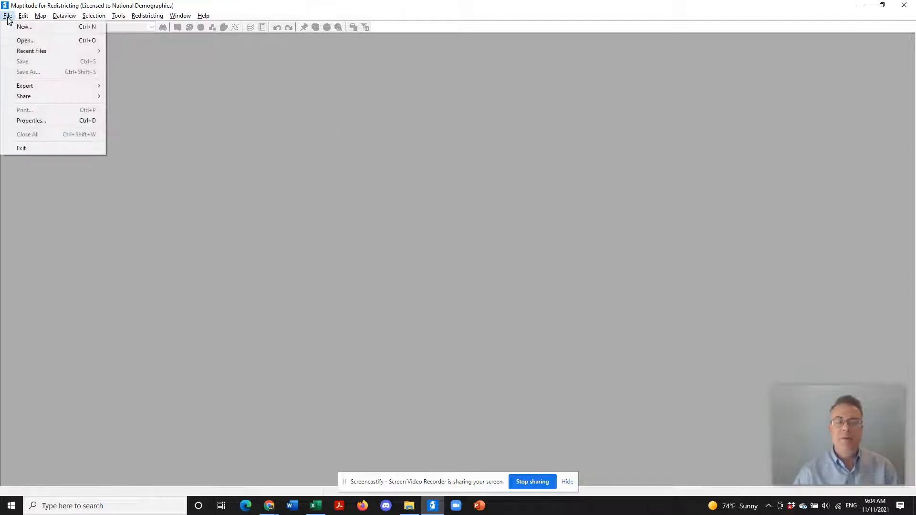
left_click(32, 42)
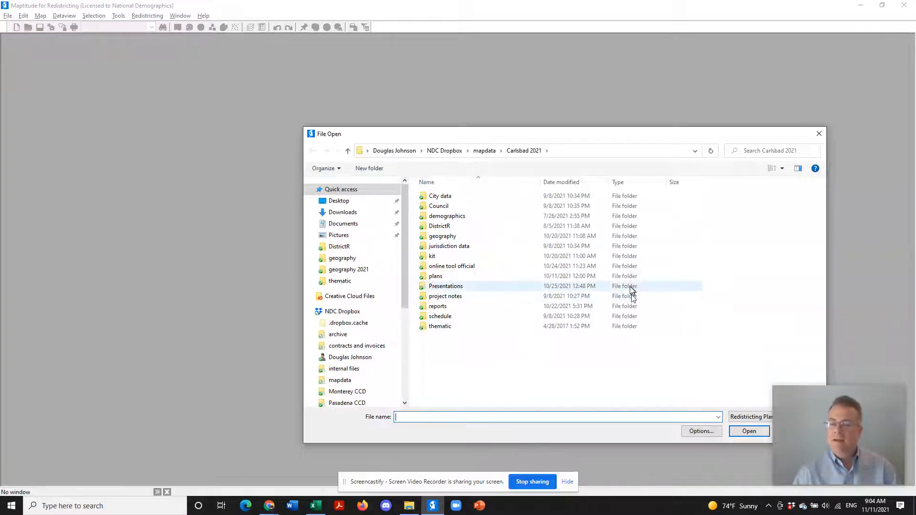
left_click_drag(553, 140, 500, 87)
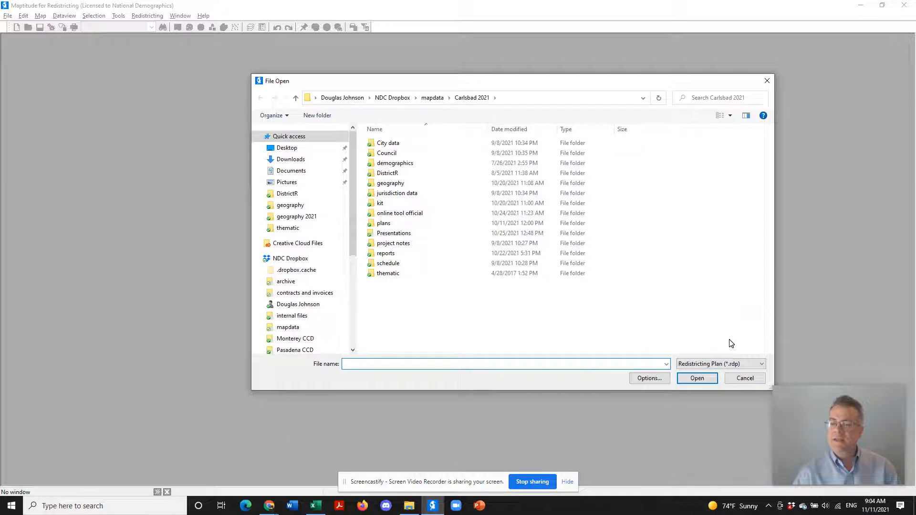
left_click(762, 364)
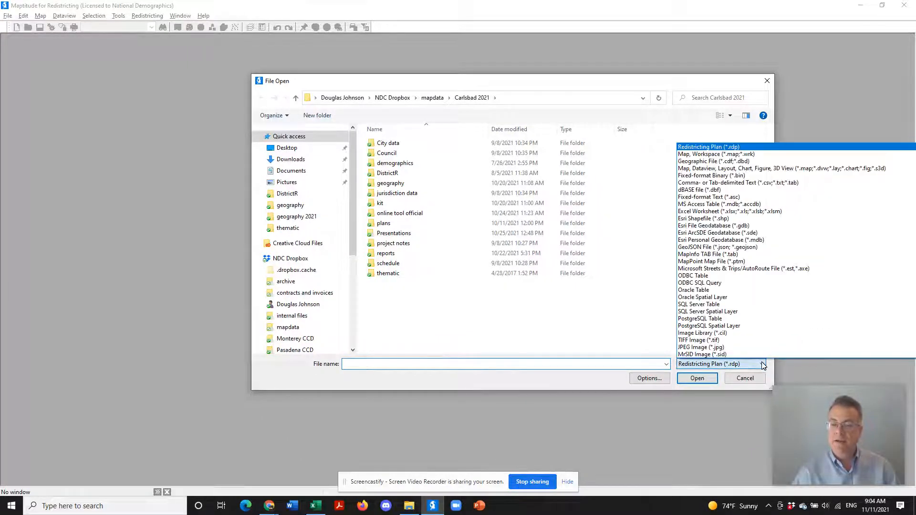
left_click(737, 155)
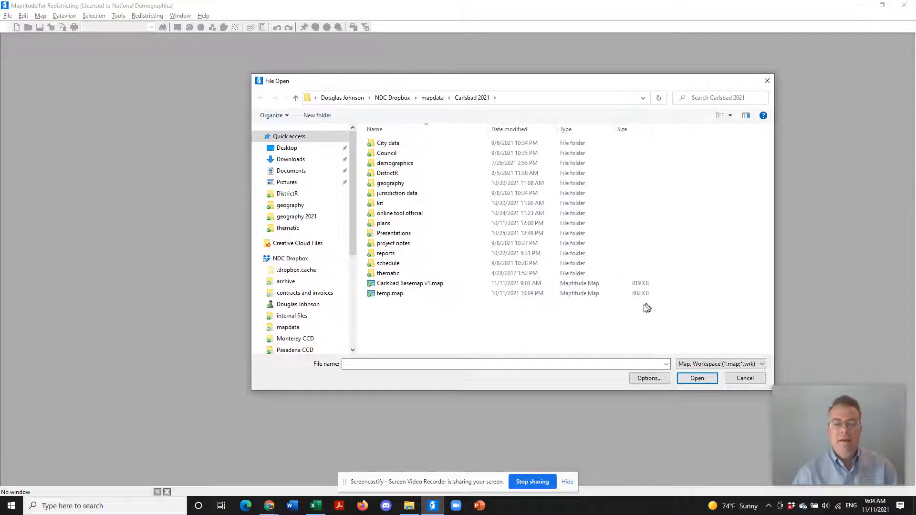
left_click(456, 286)
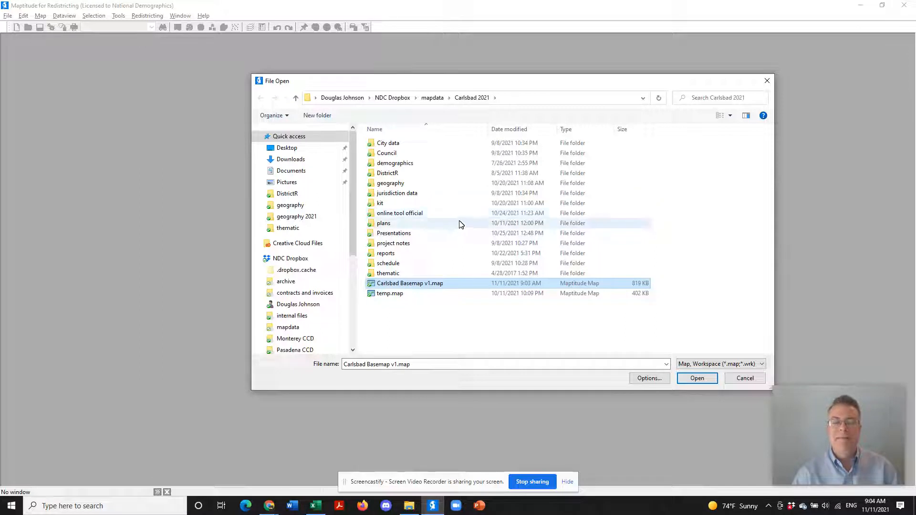
left_click(693, 385)
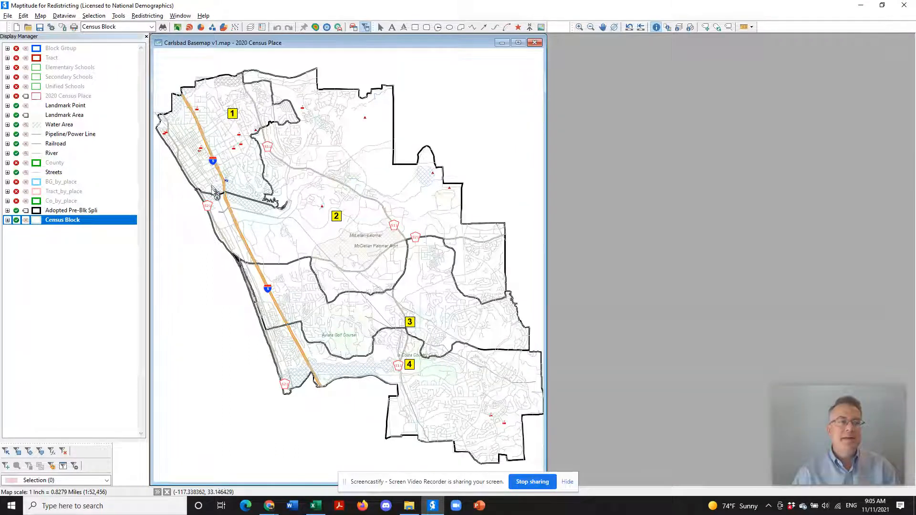
Step: Check which geographic file the Census Block layer uses in the map's layer list
mouse_move(354, 223)
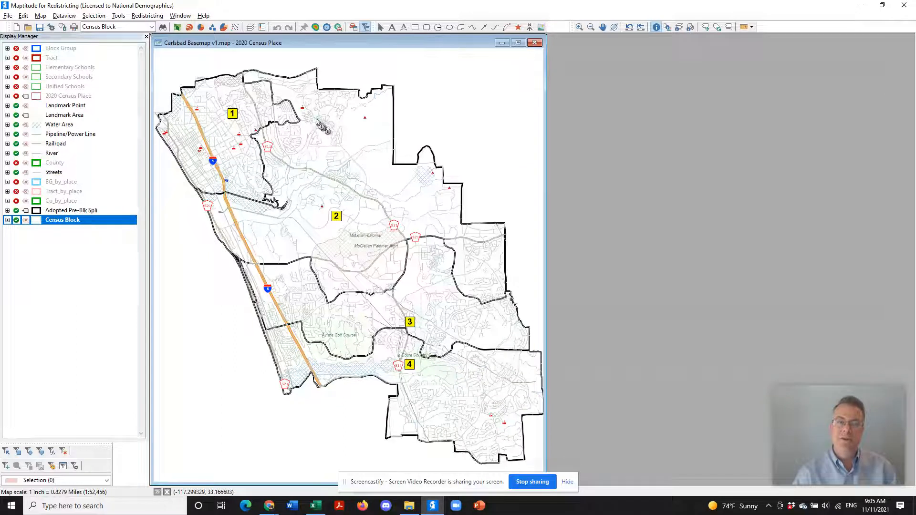
left_click(252, 28)
left_click(402, 272)
left_click(402, 280)
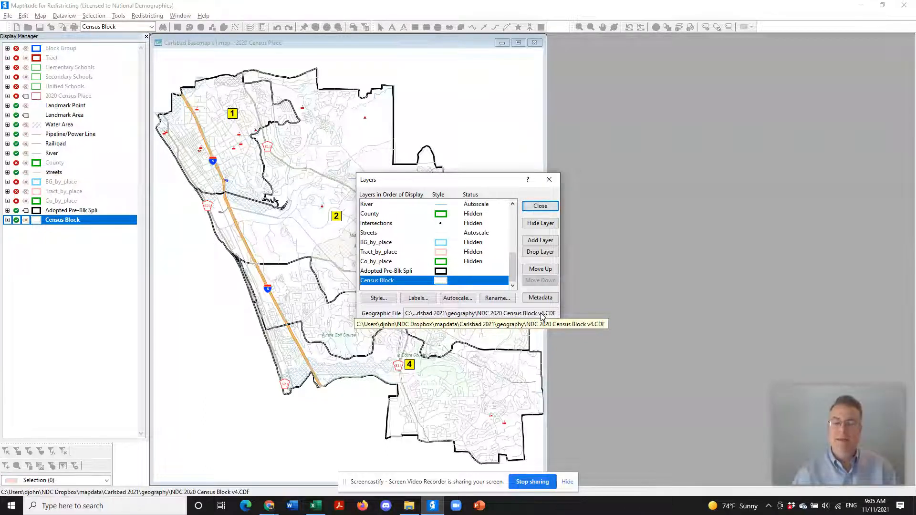
left_click(540, 212)
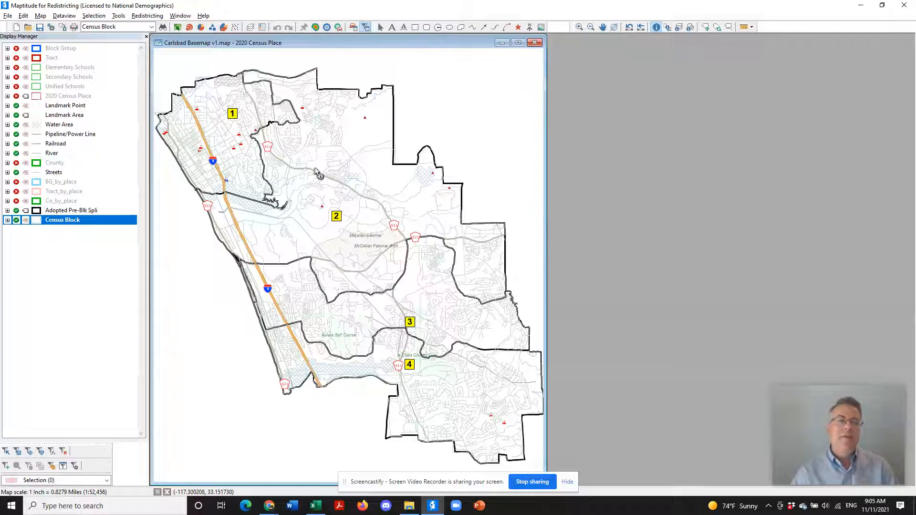
left_click(117, 28)
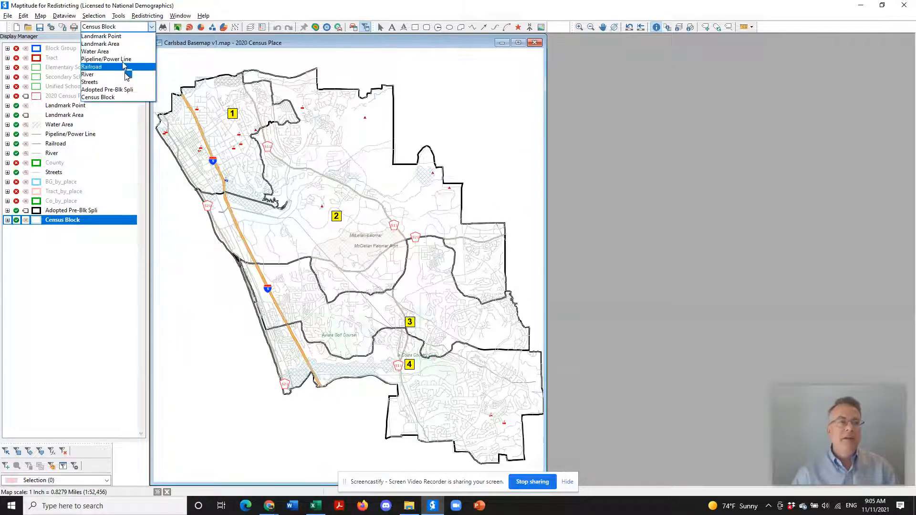
left_click(135, 98)
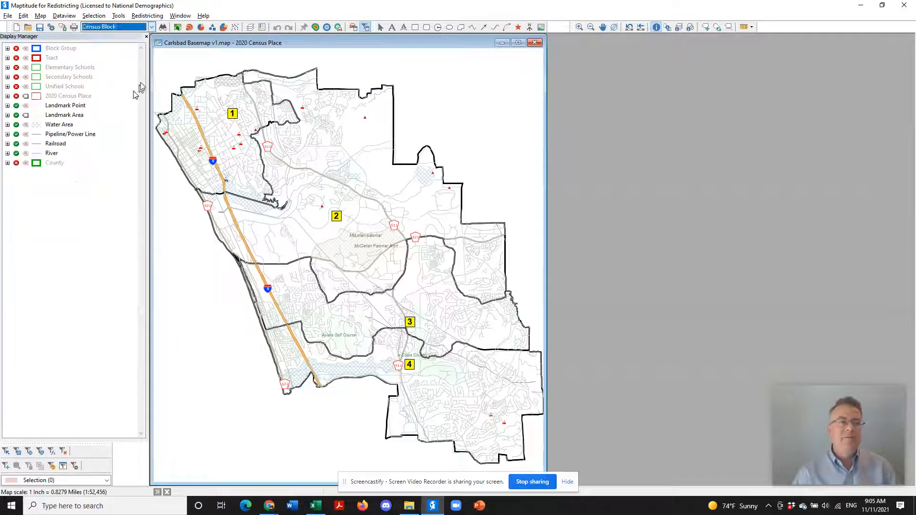
left_click(177, 28)
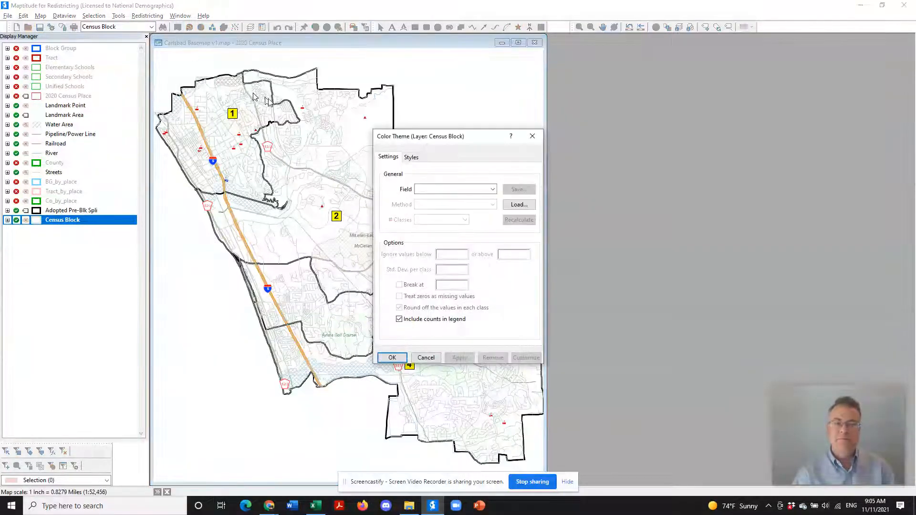
left_click(493, 189)
left_click_drag(504, 202, 504, 332)
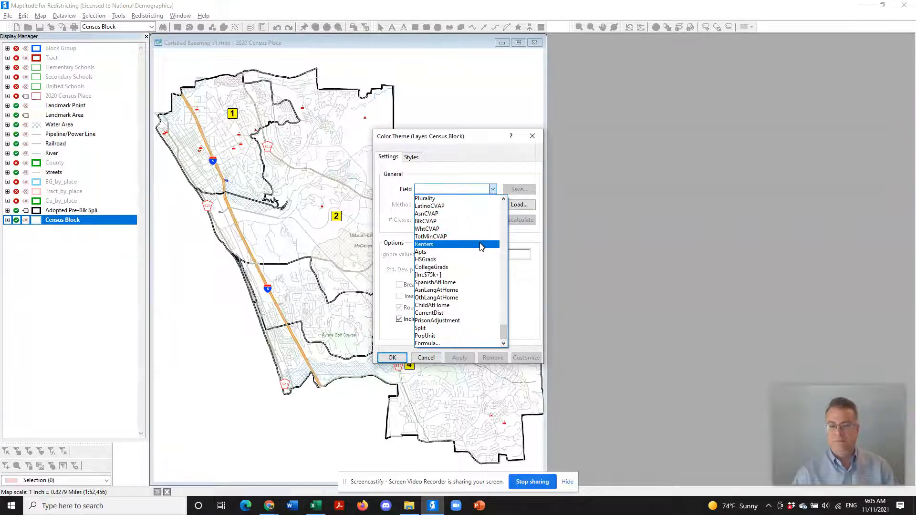
left_click(469, 206)
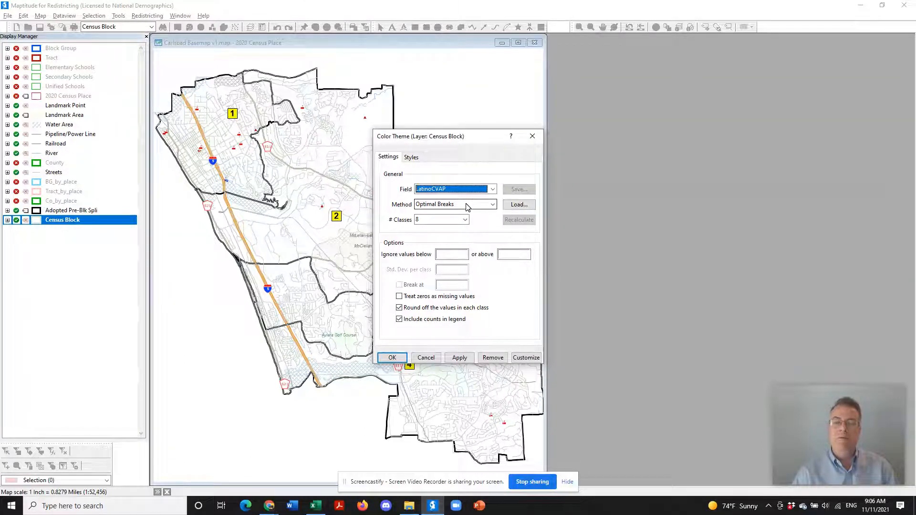
left_click(451, 204)
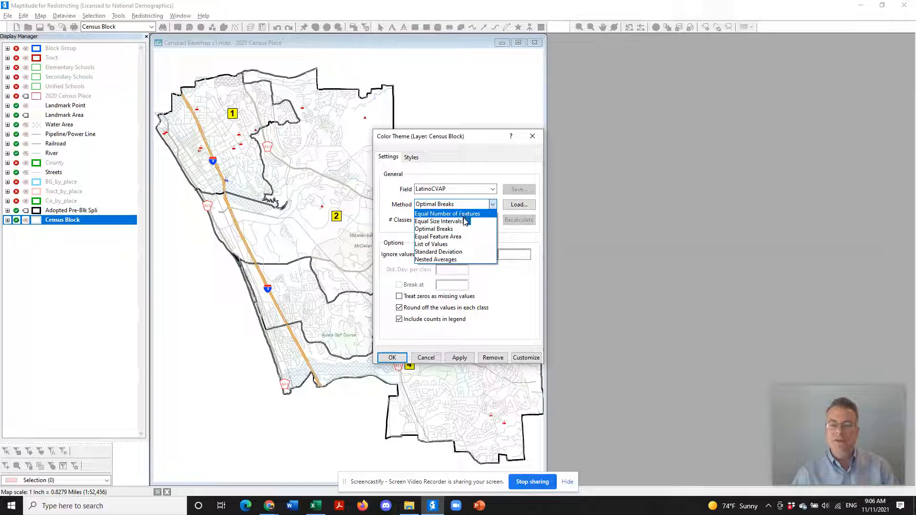
left_click(453, 229)
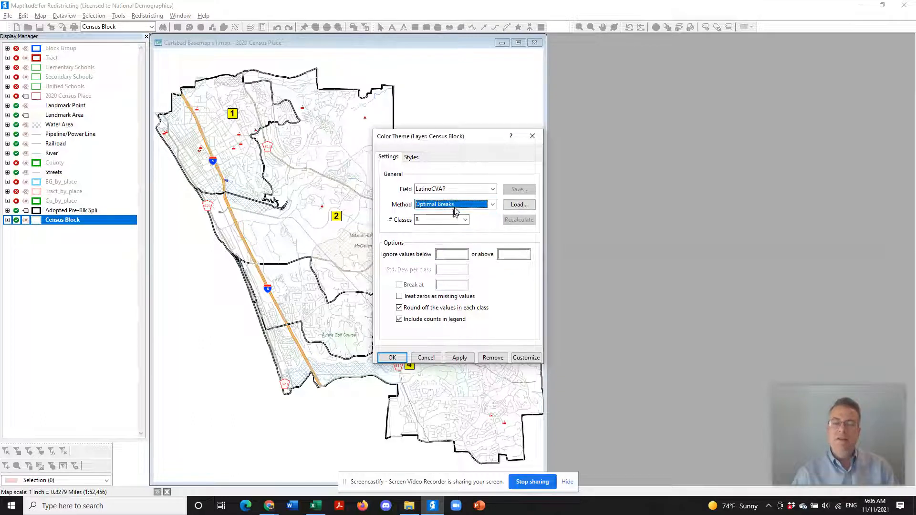
left_click(412, 158)
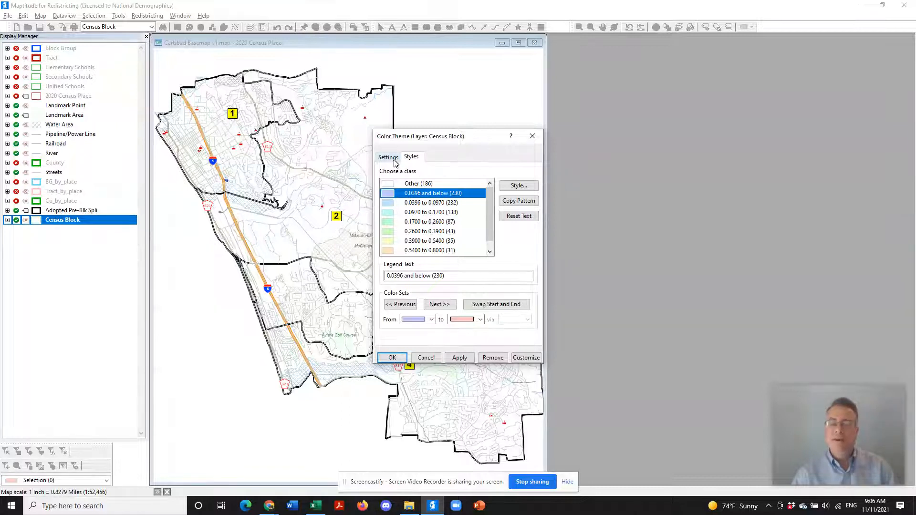
left_click(389, 158)
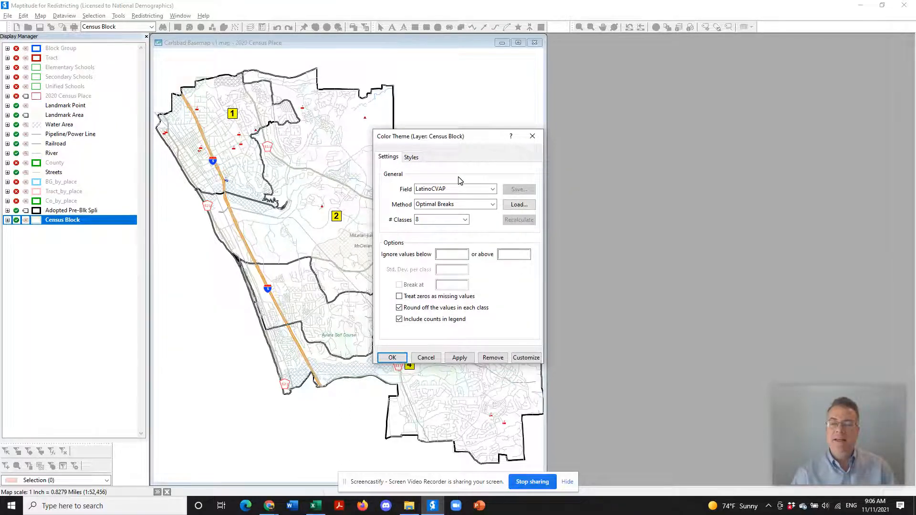
left_click(493, 189)
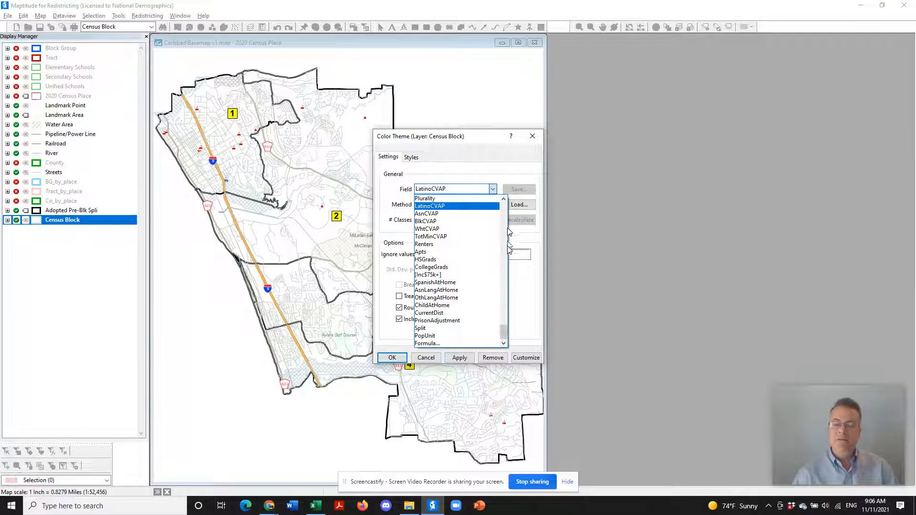
left_click(504, 197)
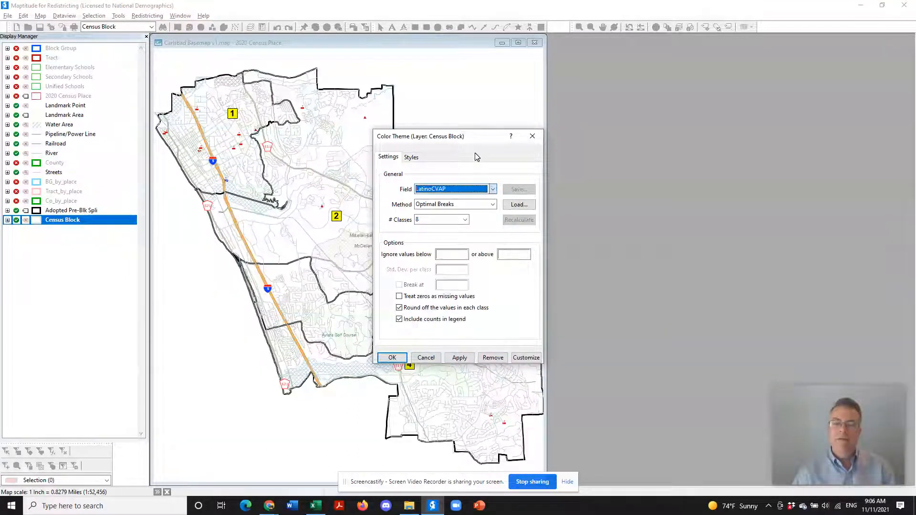
left_click(522, 206)
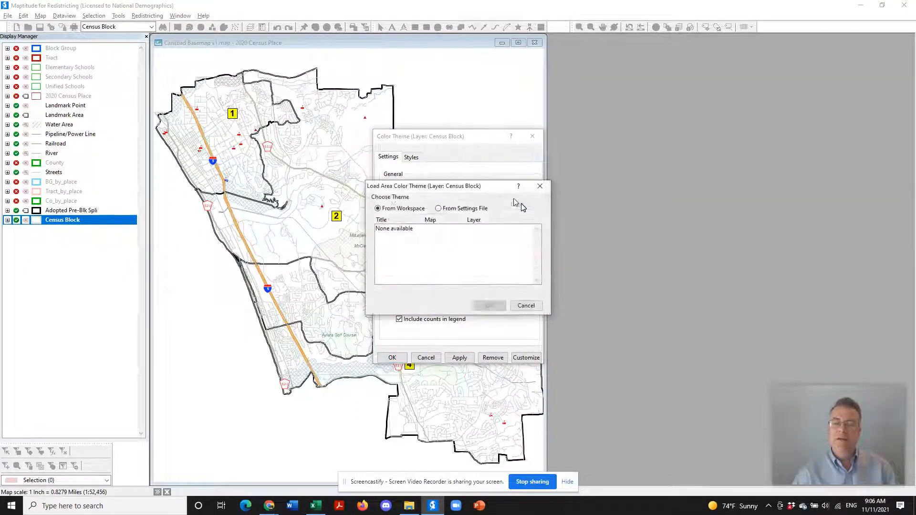
left_click(526, 306)
left_click(426, 358)
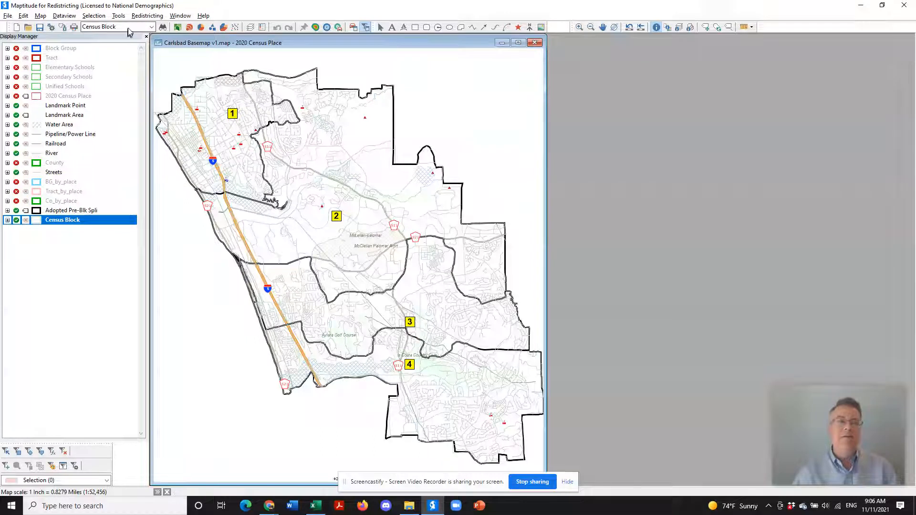
Step: Make Census Block the working layer and start loading a color theme for it from a settings file
left_click(151, 27)
left_click(123, 96)
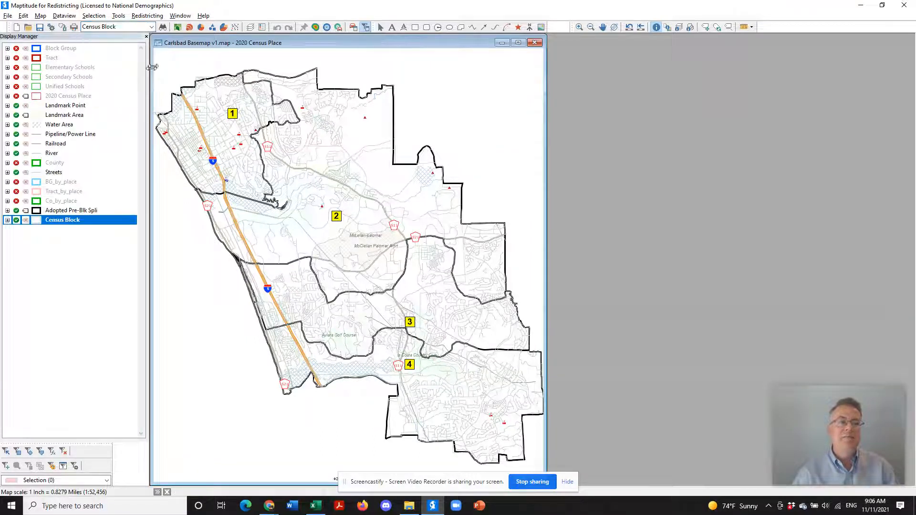
left_click(177, 27)
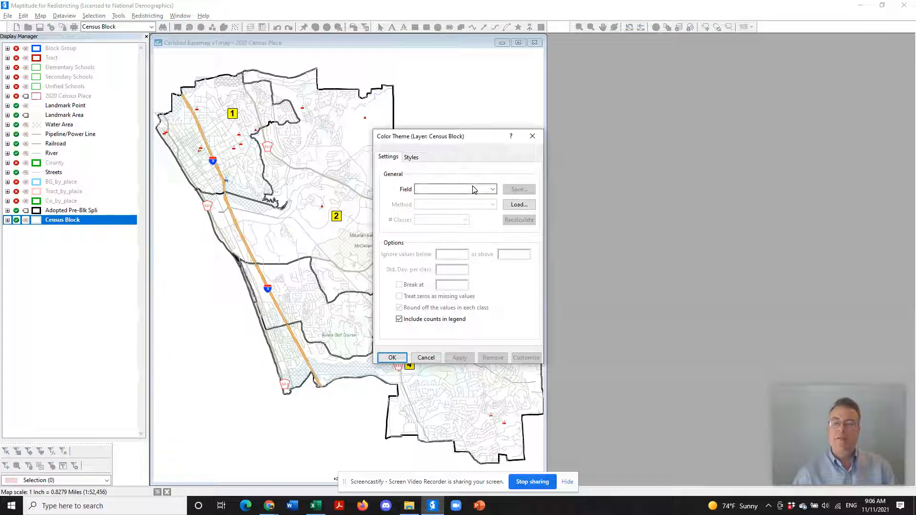
left_click(523, 207)
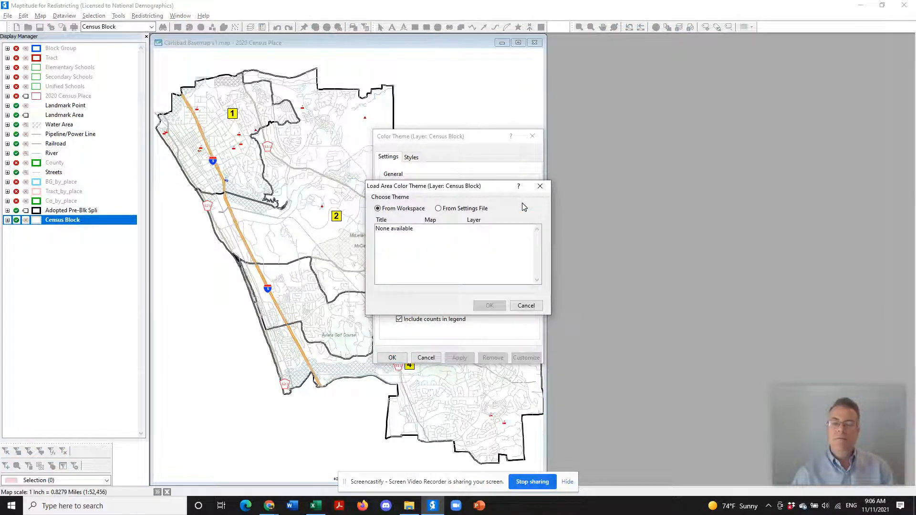
left_click(477, 209)
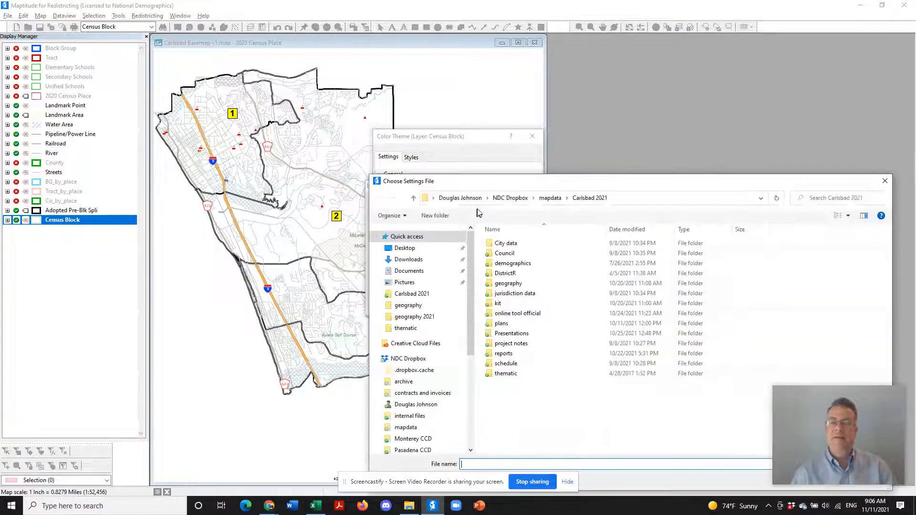
Step: Open the coloring schemes.stg settings file from the mapdata folder as the theme source
left_click(552, 198)
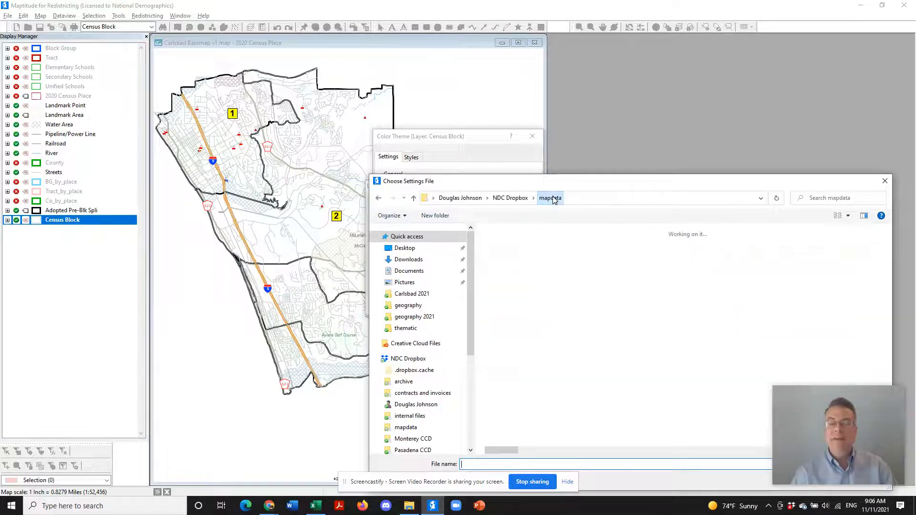
scroll(587, 261, "down", 12)
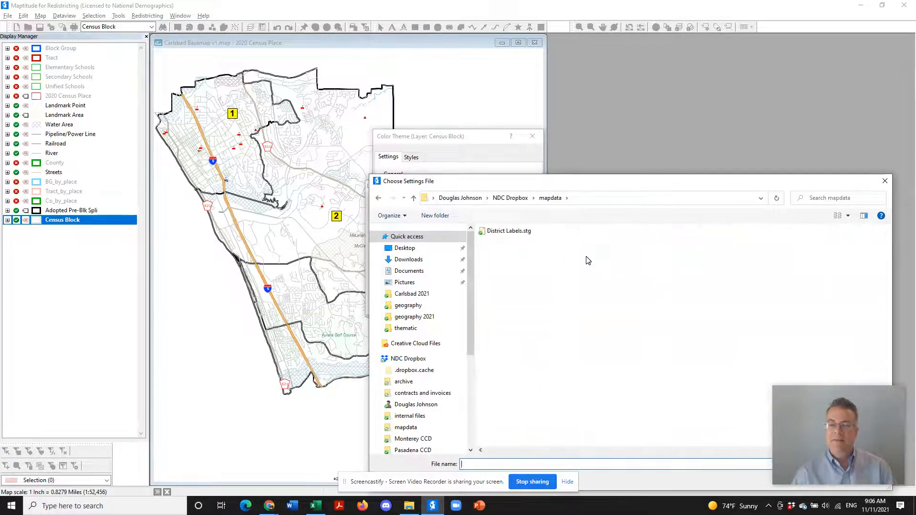
scroll(587, 268, "up", 2)
left_click(519, 443)
left_click_drag(628, 184, 503, 94)
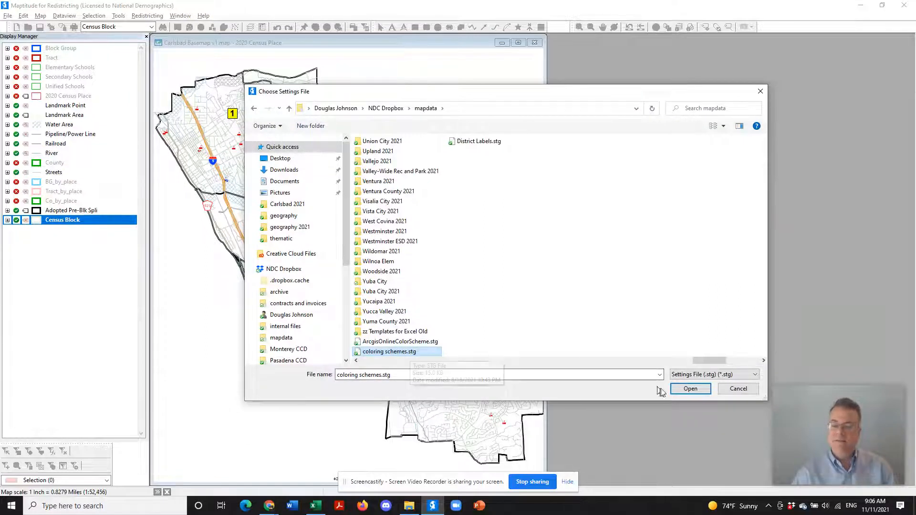
left_click(691, 389)
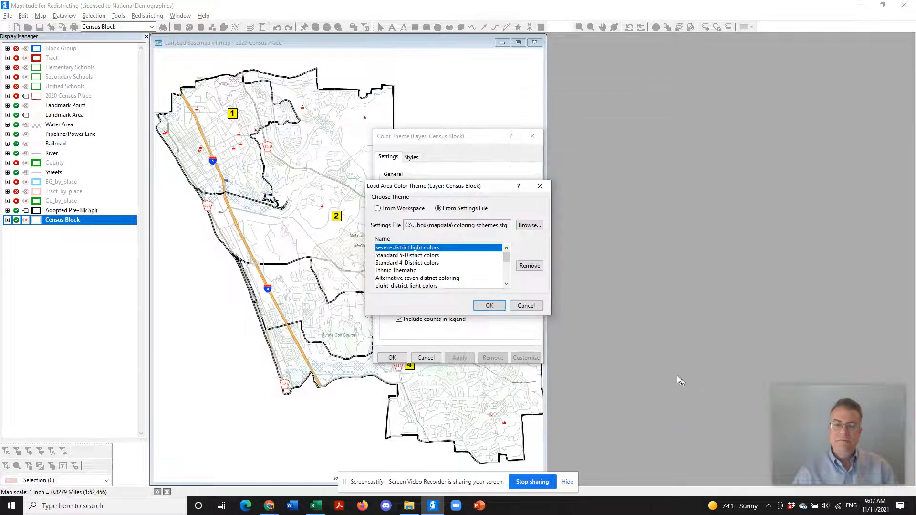
Step: Load the Ethnic Thematic color theme, matching its LCVAP field to the layer field LatinoCVAP
left_click(414, 271)
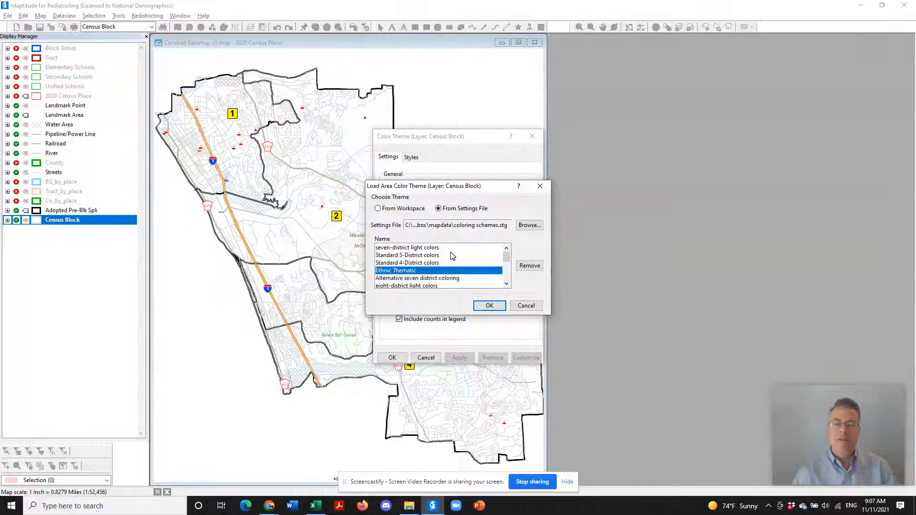
left_click(492, 306)
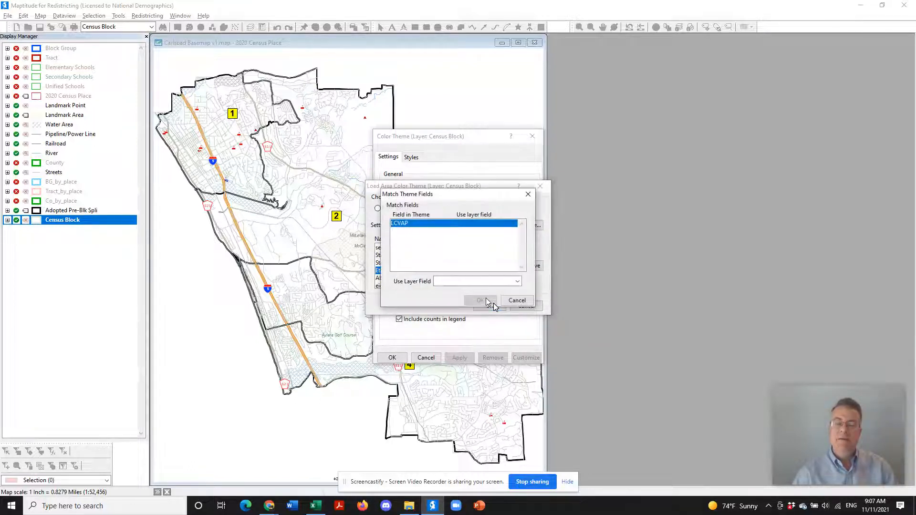
left_click(517, 281)
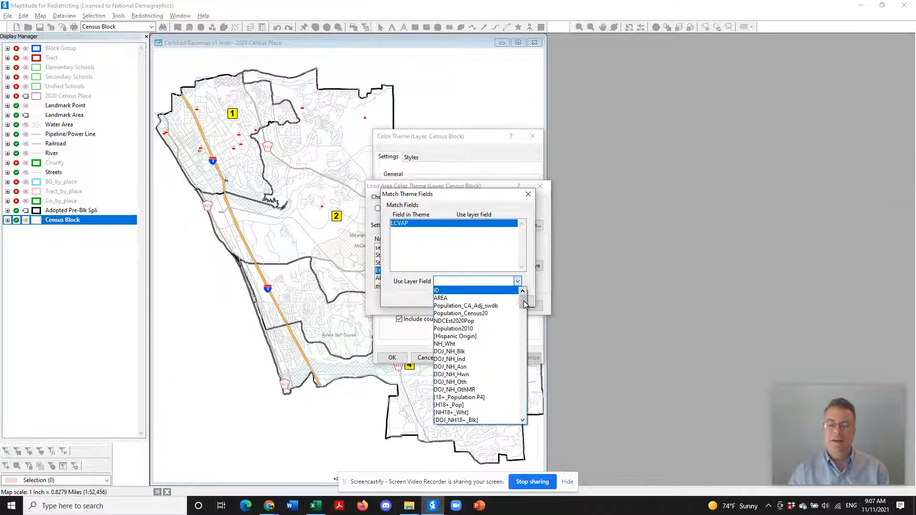
left_click_drag(525, 305, 529, 420)
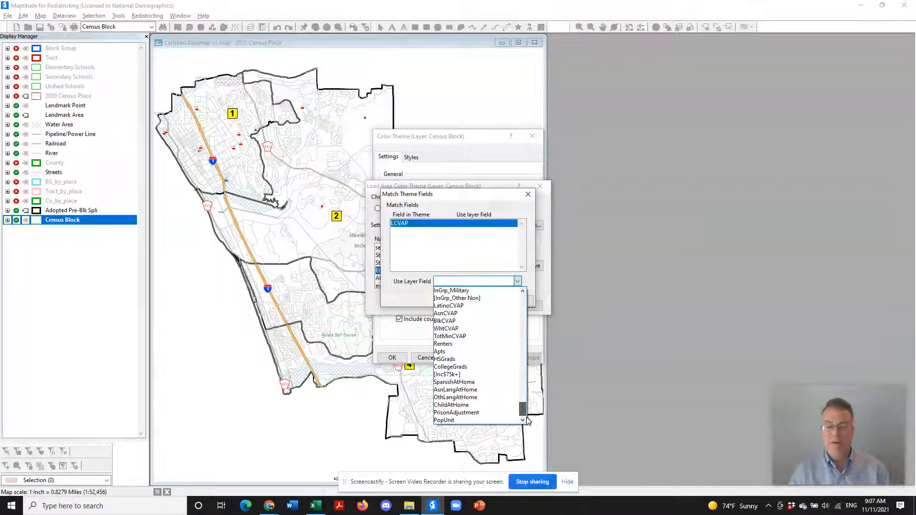
left_click(485, 306)
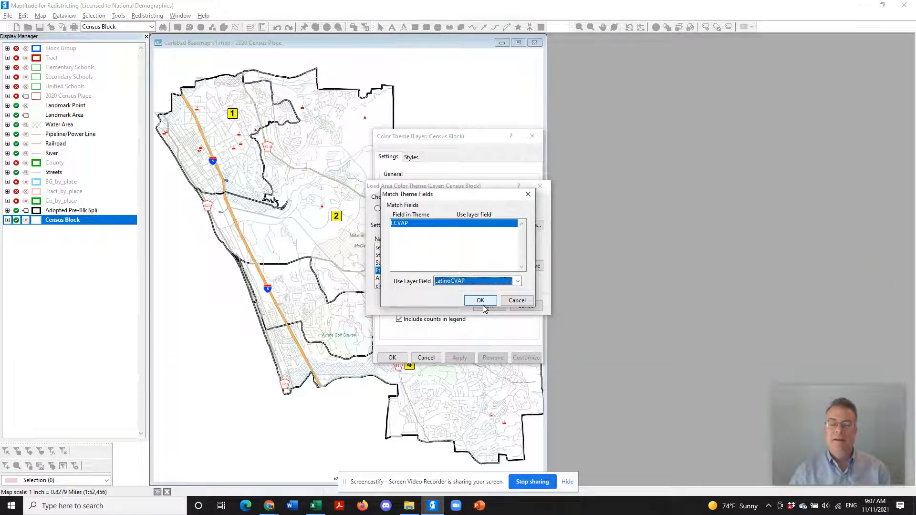
left_click(483, 306)
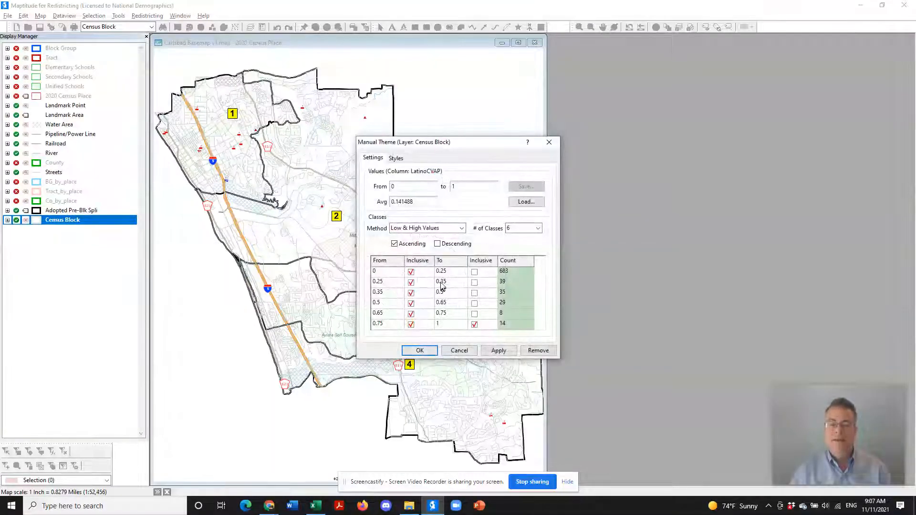
Step: View the theme's style settings and apply the LatinoCVAP color theme to the Census Block map
left_click(397, 158)
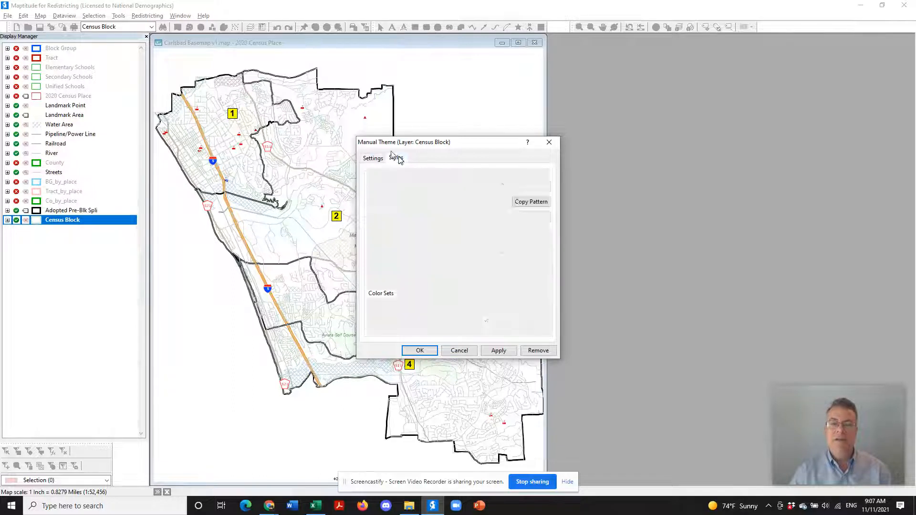
left_click(418, 351)
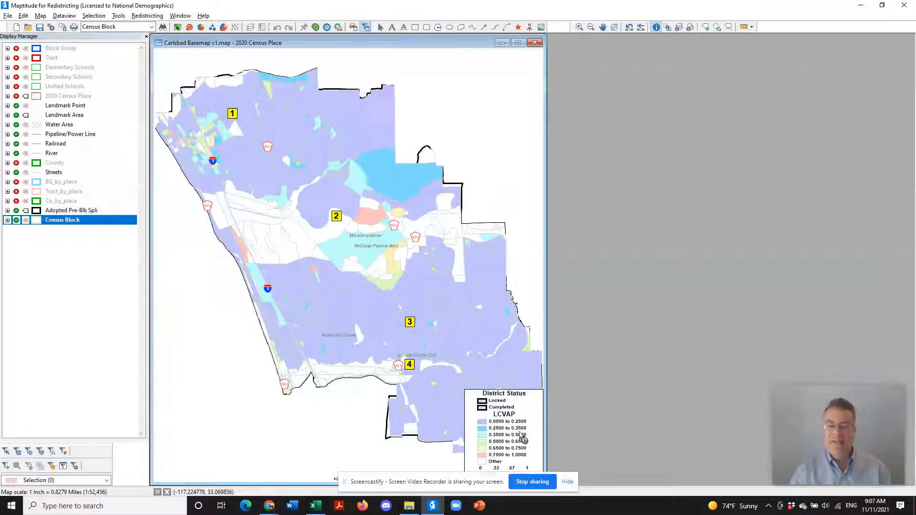
mouse_move(521, 434)
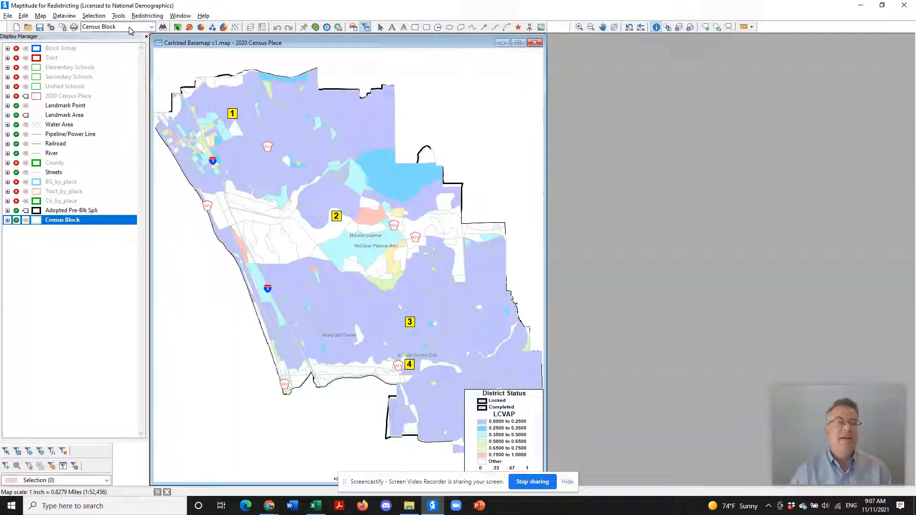
Step: Keep Census Block as the working layer and open a new dataview of its records
left_click(162, 27)
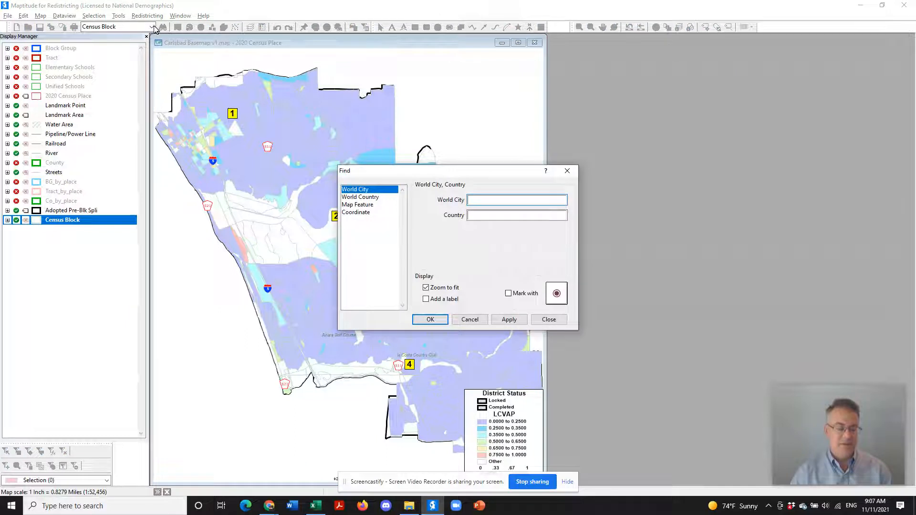
key("Escape")
left_click(152, 27)
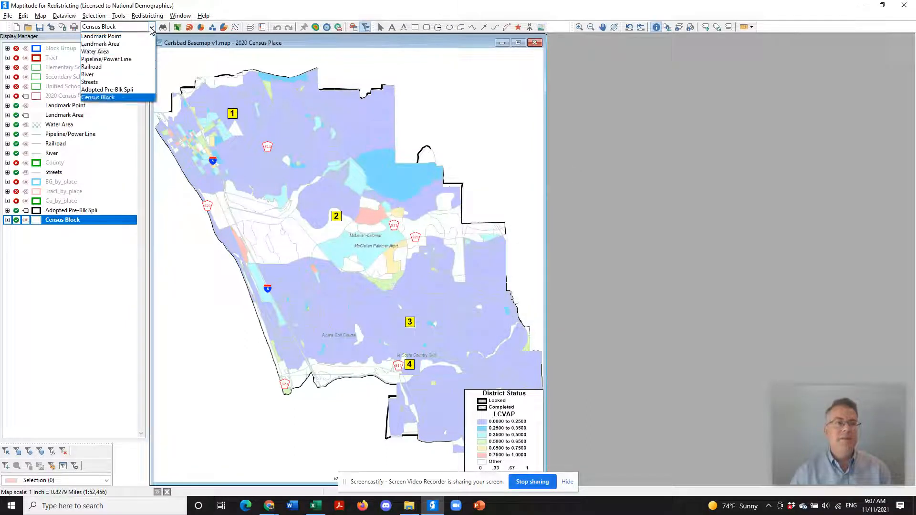
left_click(139, 98)
left_click(65, 15)
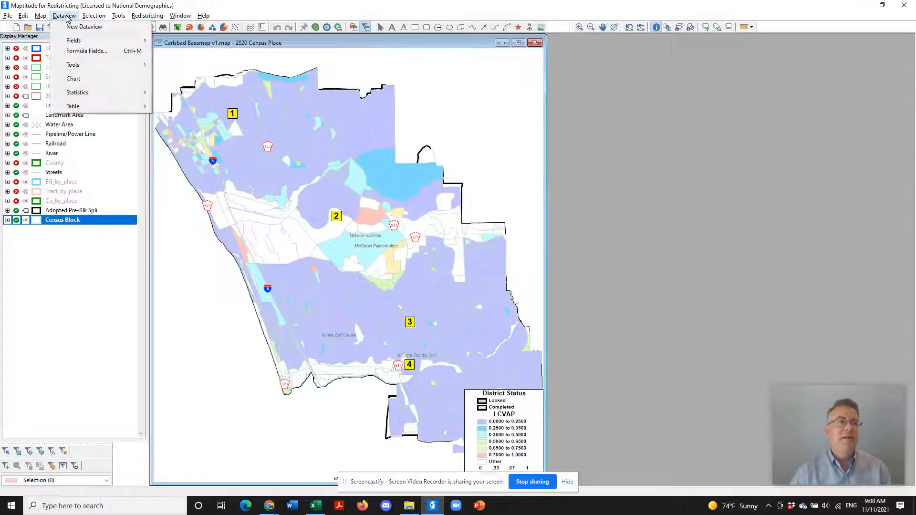
left_click(103, 27)
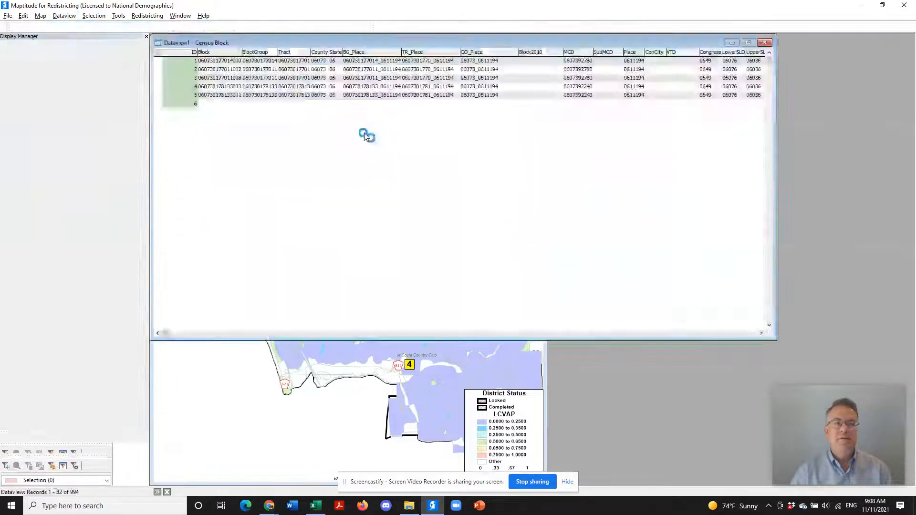
Step: Set the display format of the dataview fields from LatinoCVAP through ChildAtHome to 12%
right_click(366, 132)
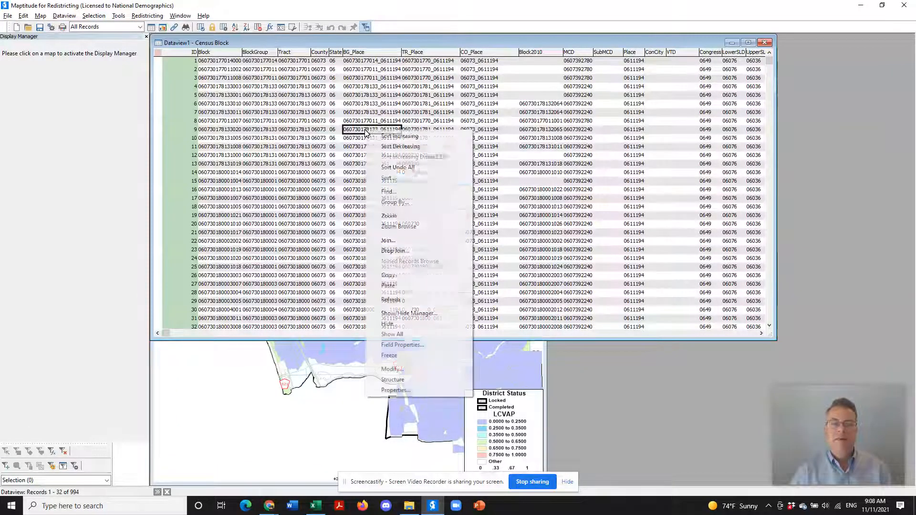
left_click(417, 346)
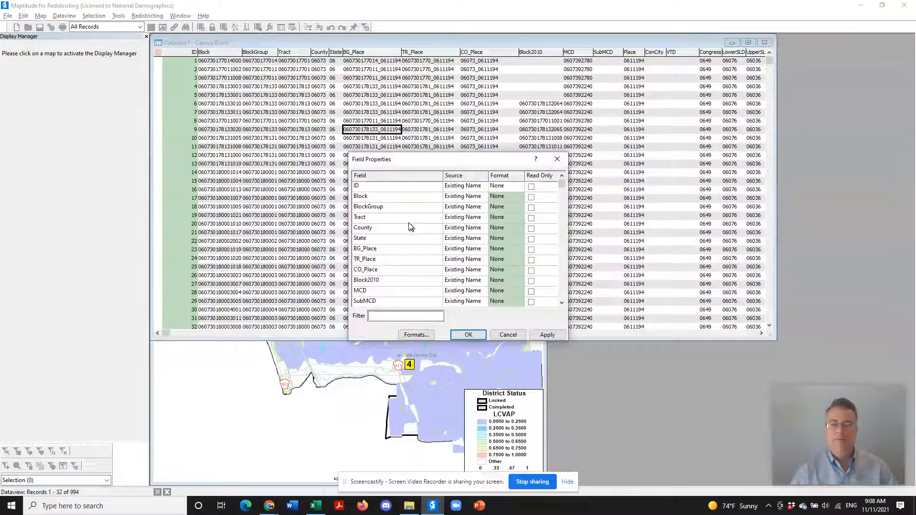
left_click_drag(561, 183, 561, 299)
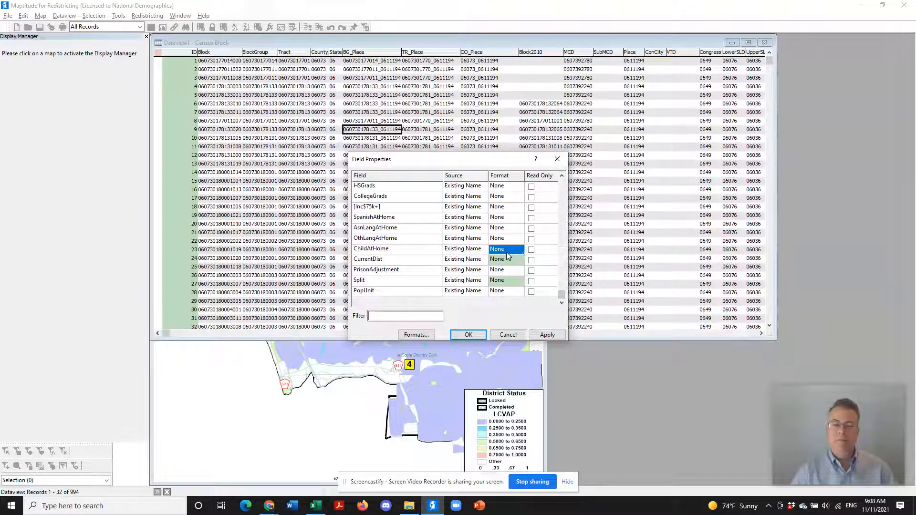
scroll(506, 252, "up", 3)
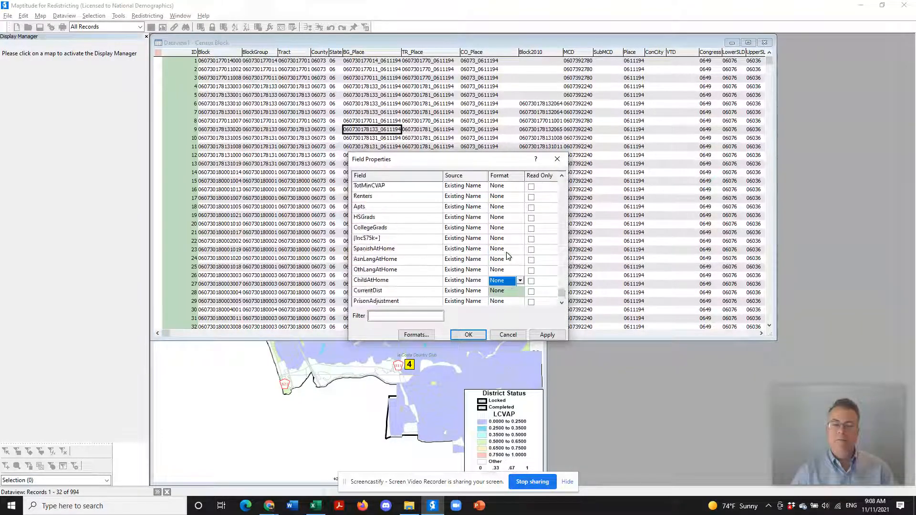
left_click(514, 210, "shift")
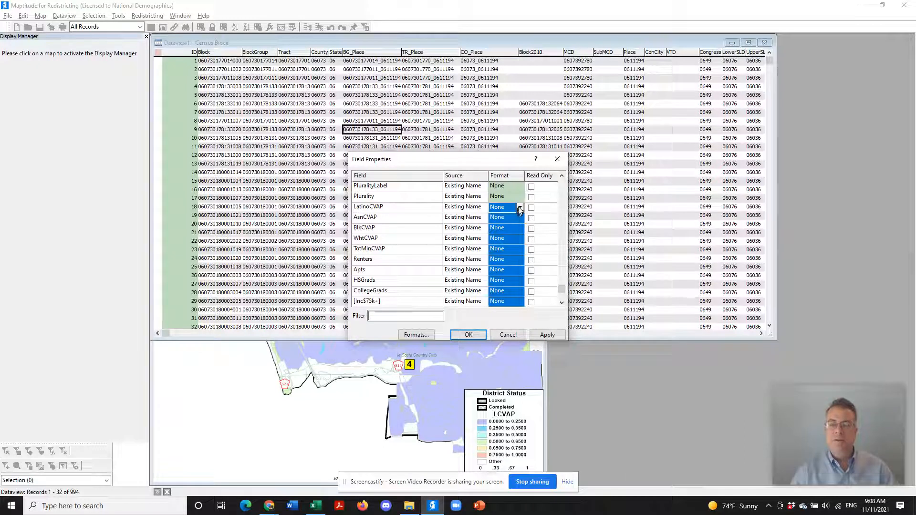
scroll(514, 235, "down", 3)
left_click(514, 236, "shift")
scroll(514, 234, "up", 3)
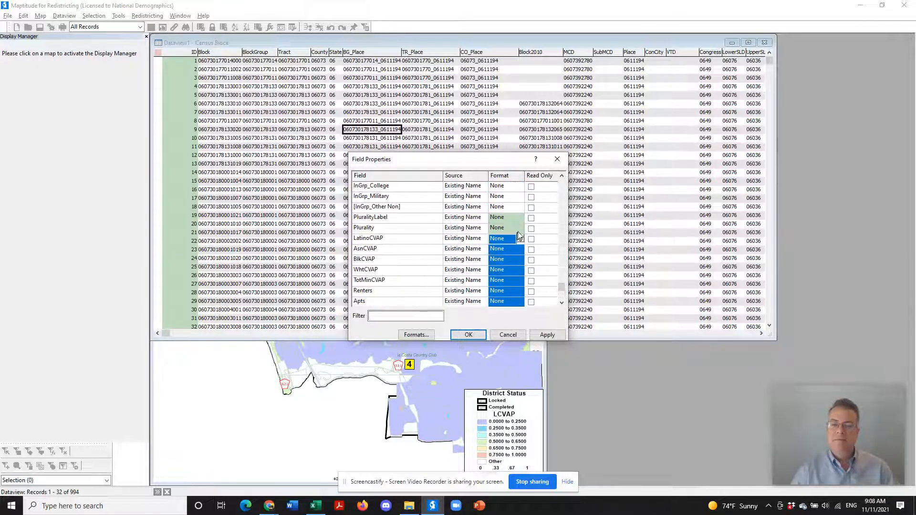
left_click(519, 239)
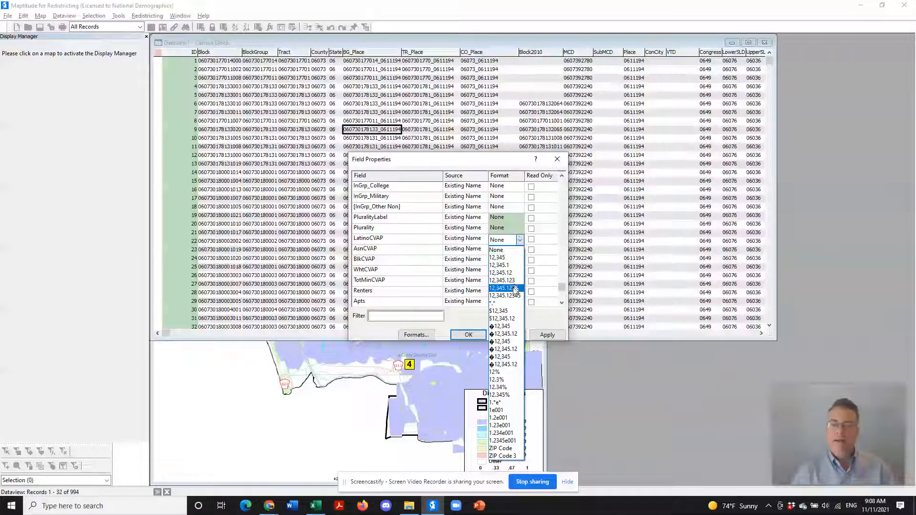
left_click(506, 372)
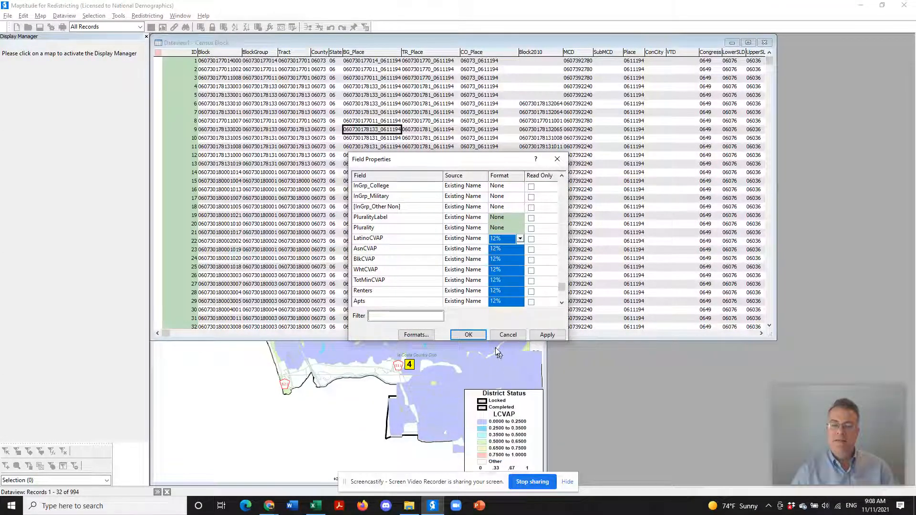
left_click(470, 335)
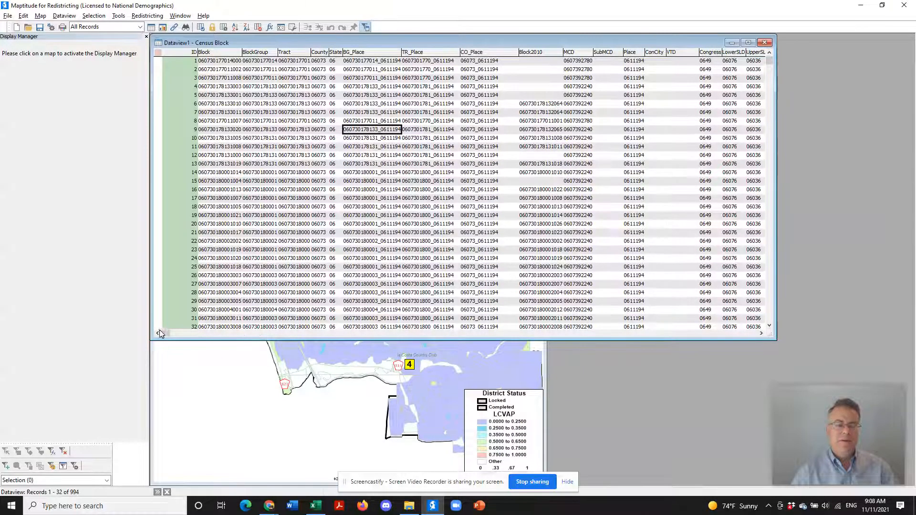
Step: Review how the demographic columns from AsnCVAP through ChildAtHome are displayed in the dataview and close it
left_click_drag(165, 334, 756, 333)
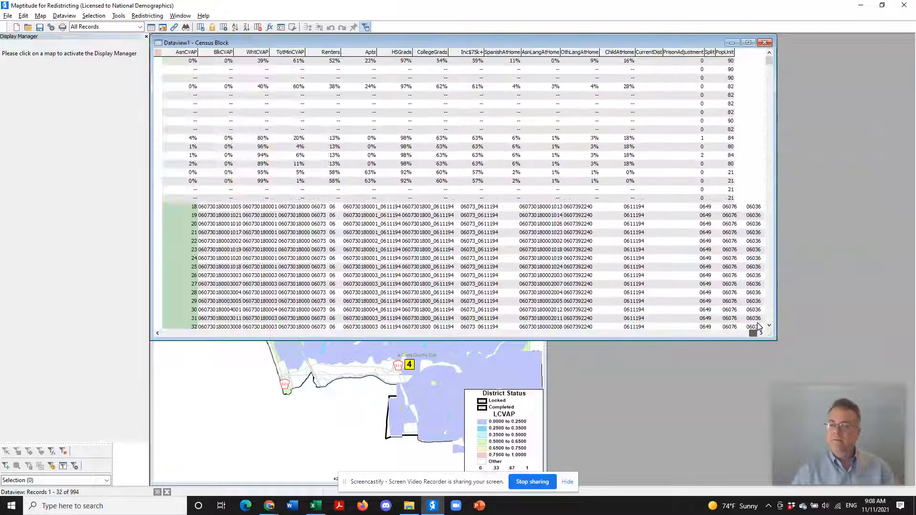
left_click(474, 164)
left_click(415, 200)
left_click(400, 224)
left_click(444, 121)
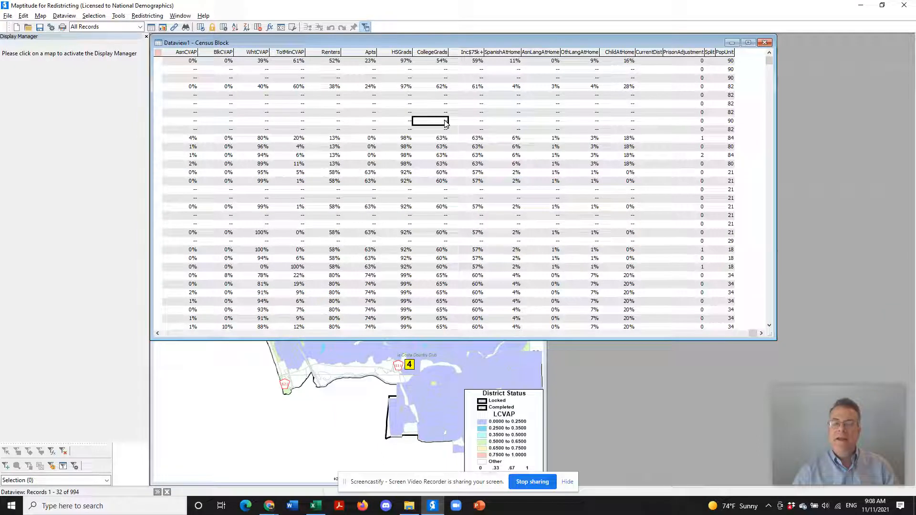
left_click(764, 43)
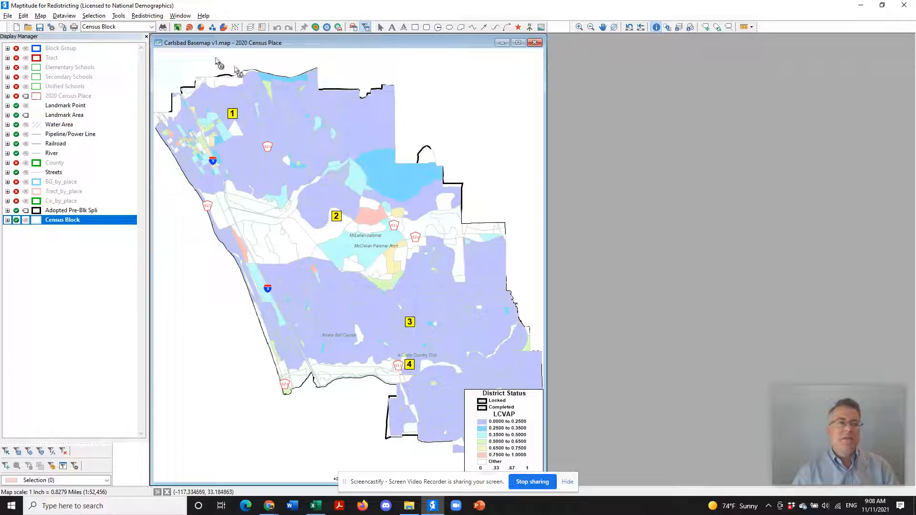
Step: Reopen a Census Block dataview, check its field properties without changing them, and close the dataview
left_click(64, 15)
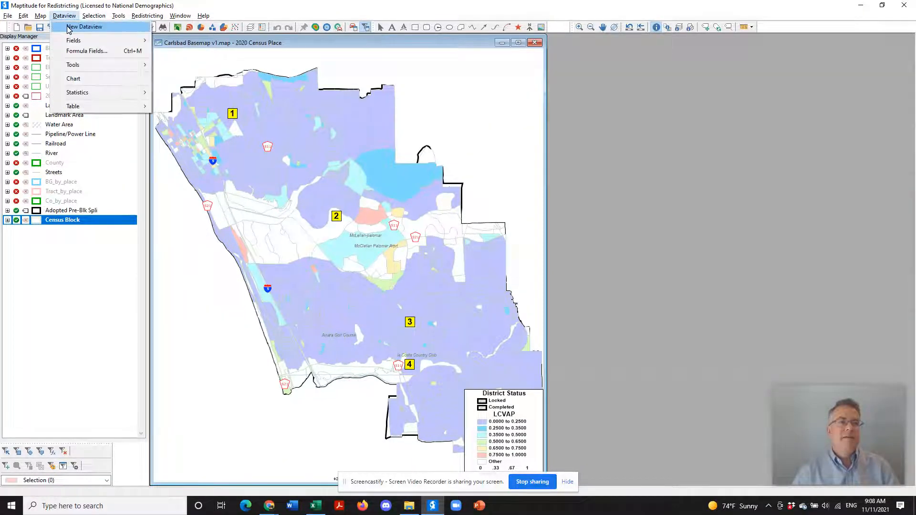
left_click(70, 28)
right_click(459, 126)
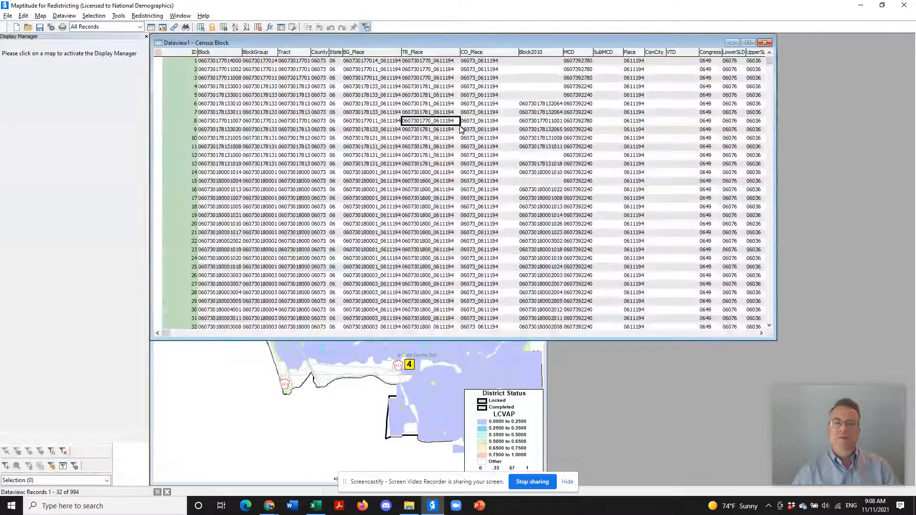
left_click(514, 341)
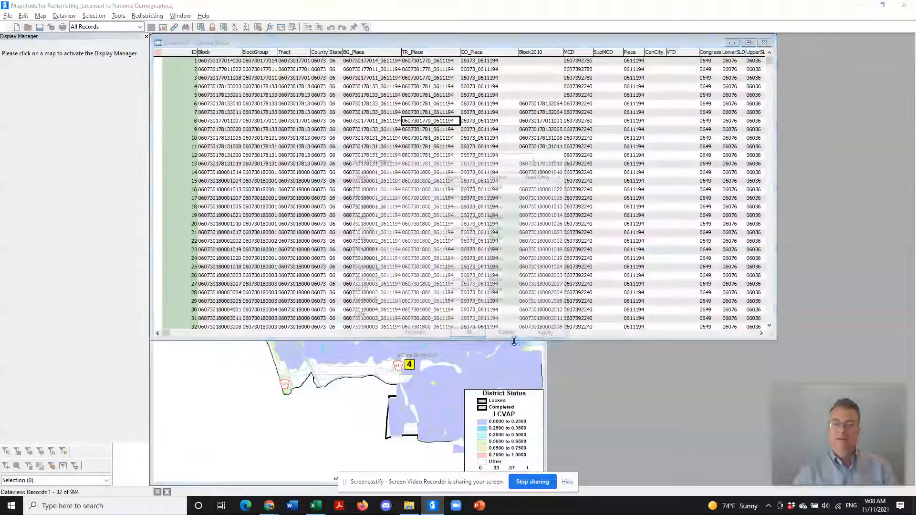
left_click(508, 335)
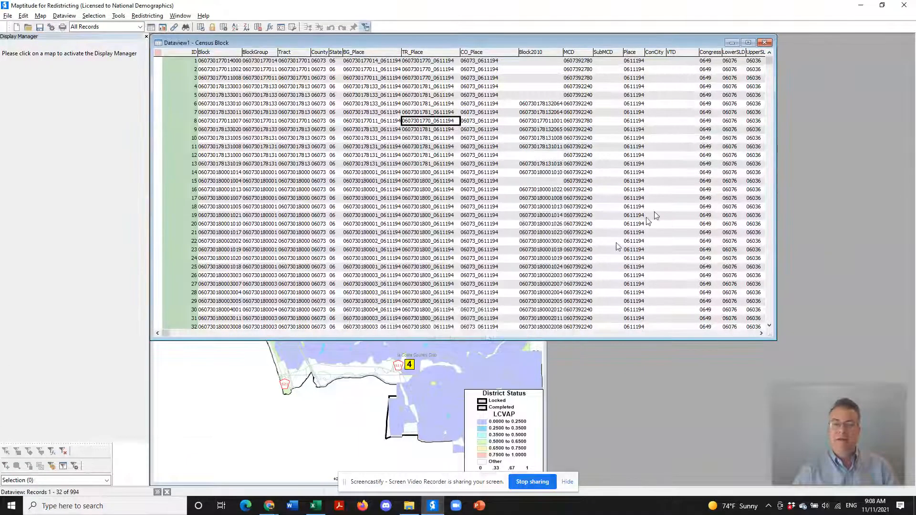
left_click(767, 43)
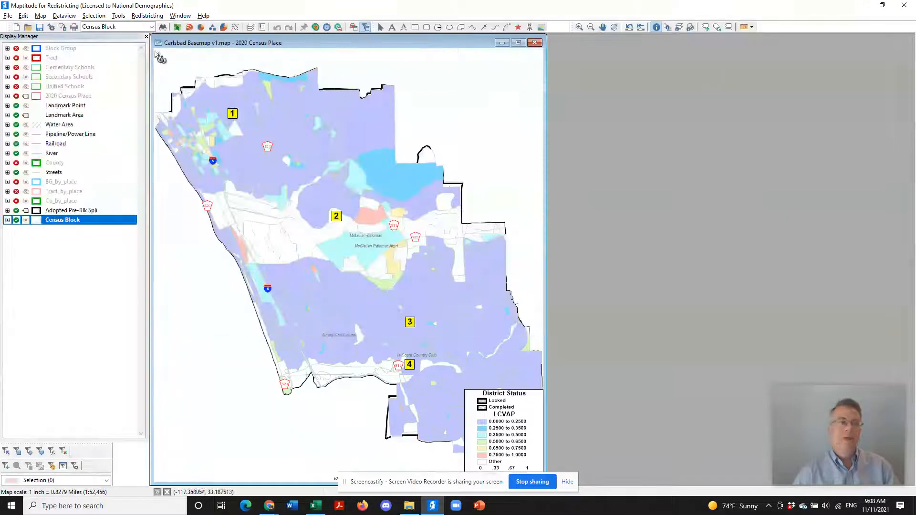
Step: Modify the Census Block table structure so the fields from LatinoCVAP through ChildAtHome use the 12% format
left_click(64, 16)
mouse_move(98, 107)
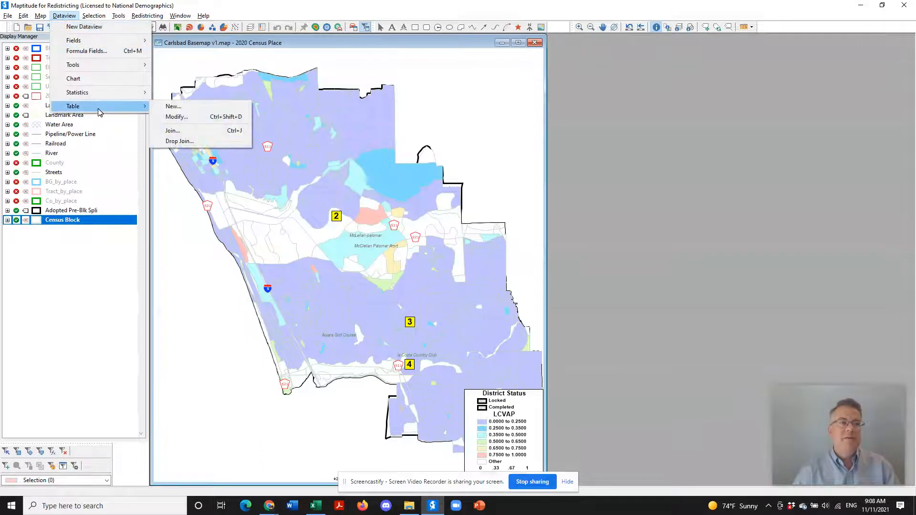
left_click(191, 118)
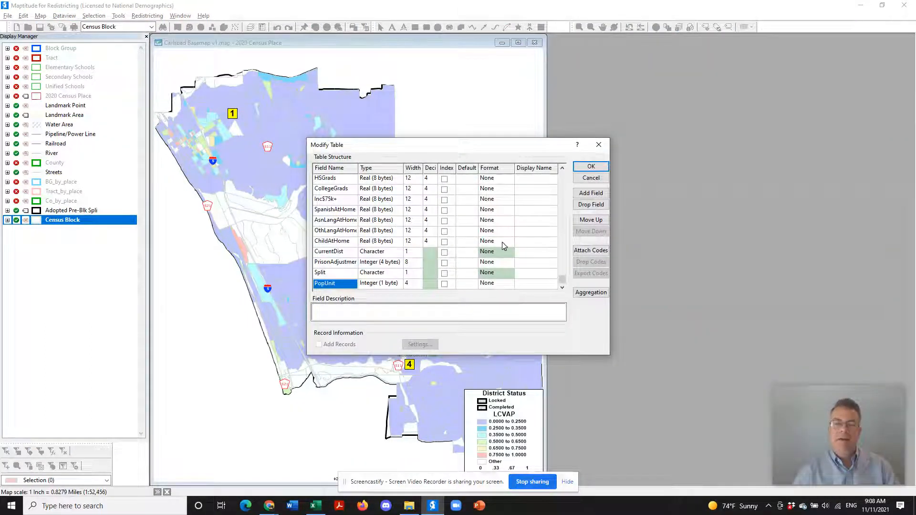
scroll(502, 246, "up", 10)
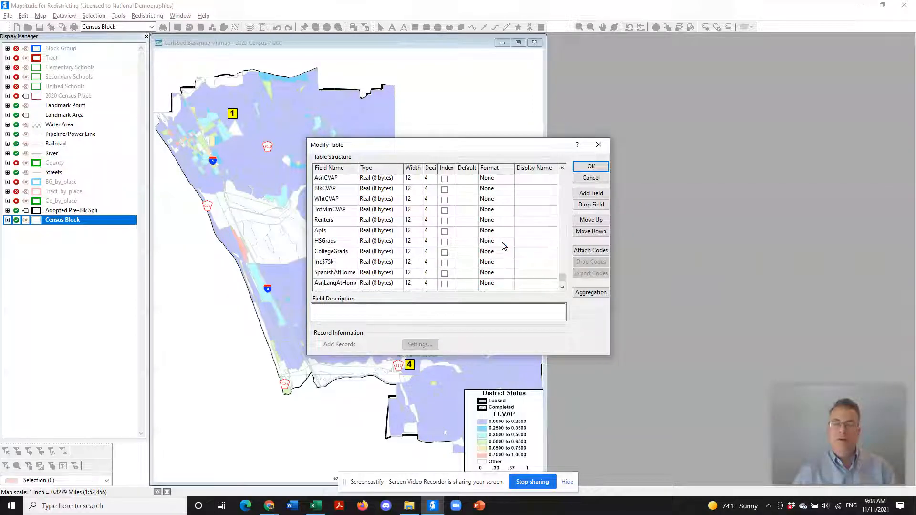
left_click(496, 232)
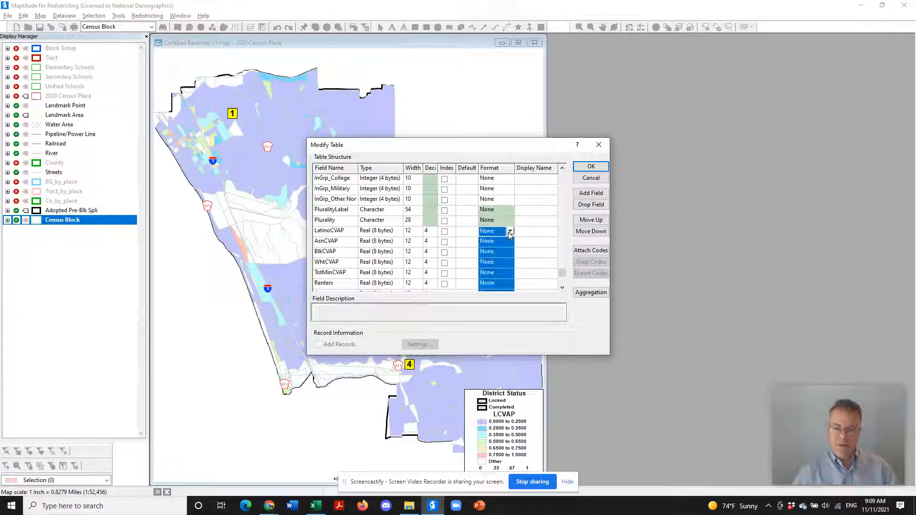
left_click(511, 232)
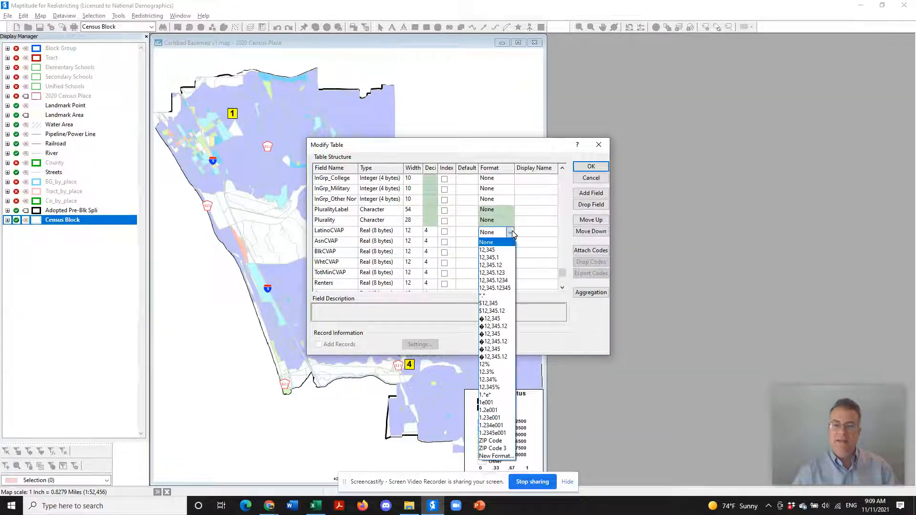
left_click(486, 364)
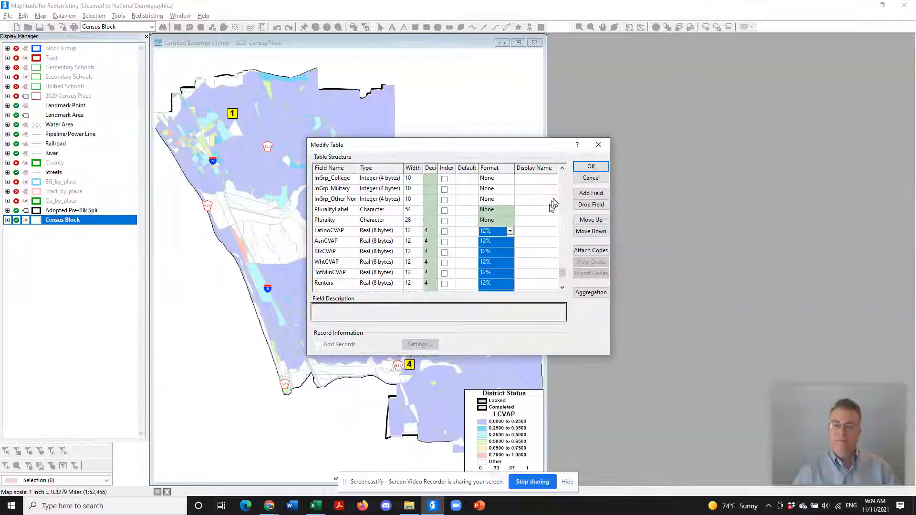
left_click(592, 166)
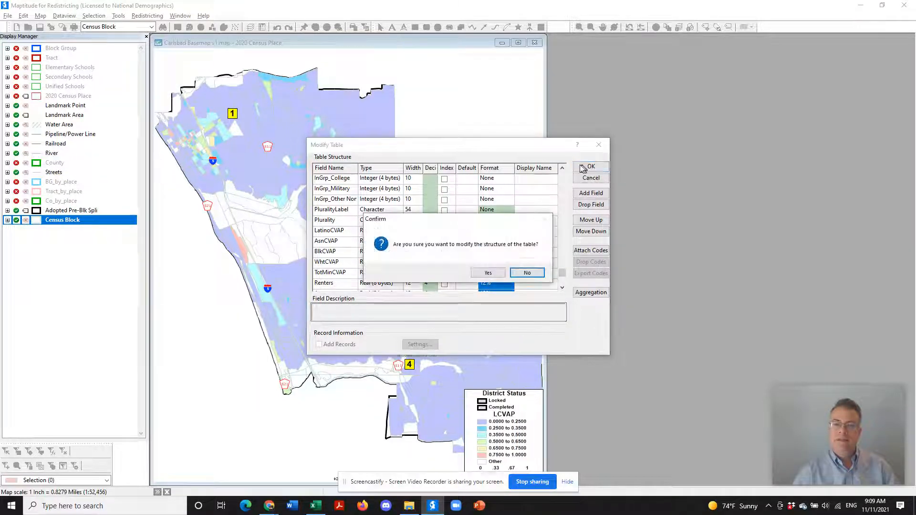
left_click(496, 274)
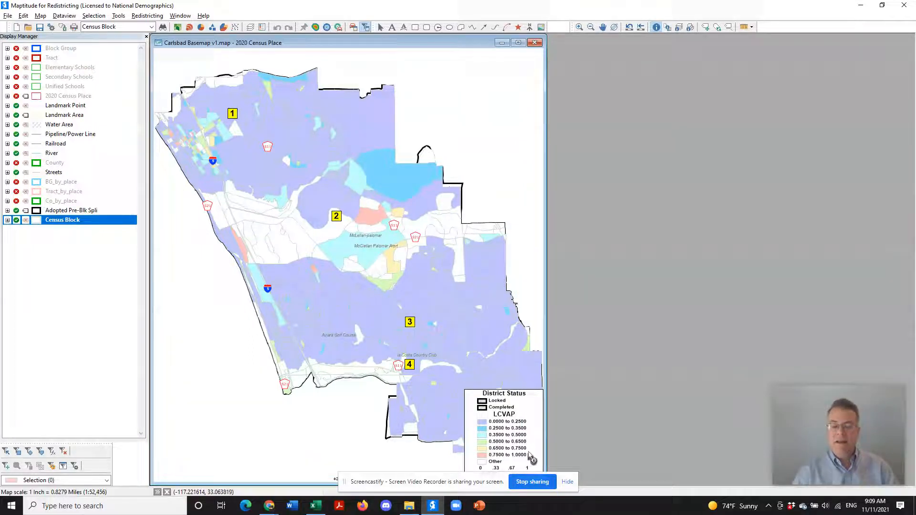
Step: Reset the class legend texts of the Census Block color theme and label the Other class "No population"
left_click(178, 27)
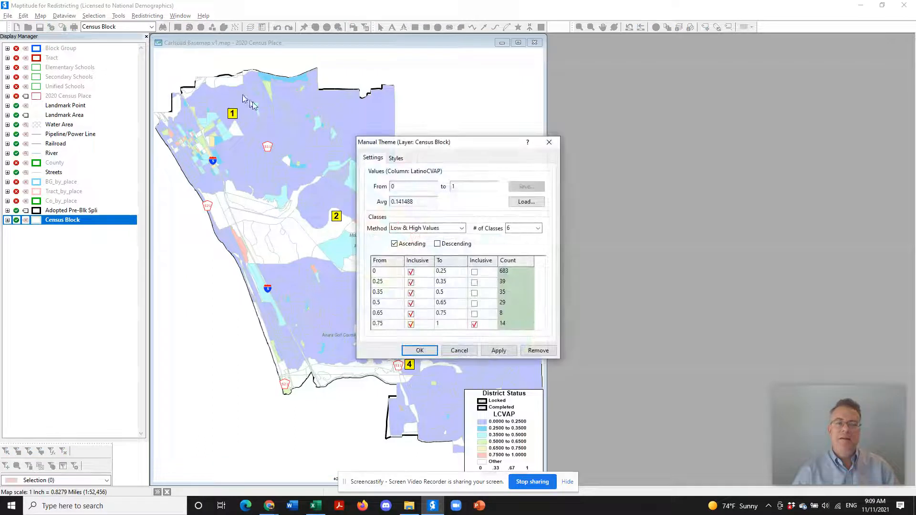
left_click(396, 159)
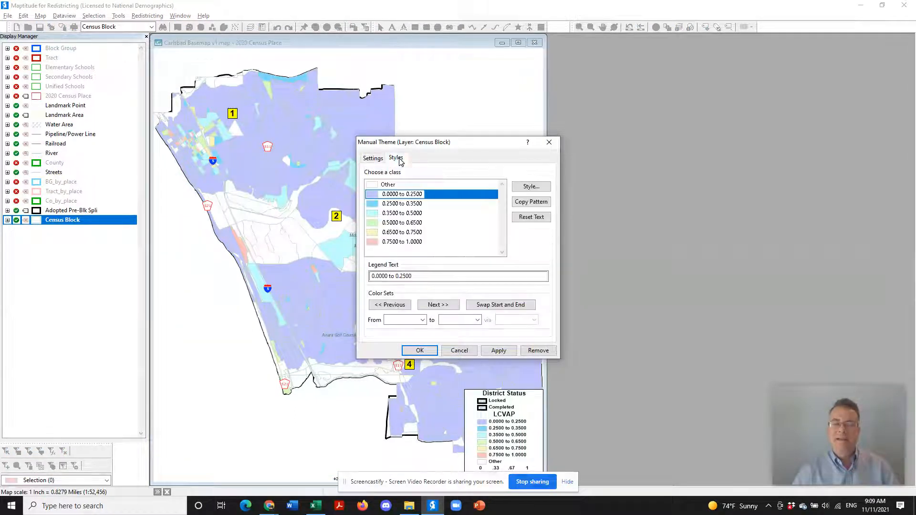
left_click(525, 219)
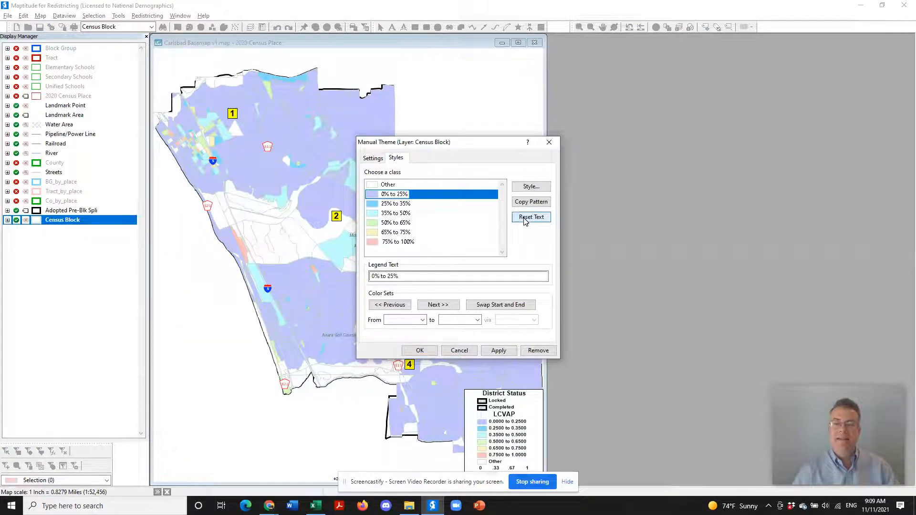
left_click(394, 186)
left_click_drag(397, 277, 262, 280)
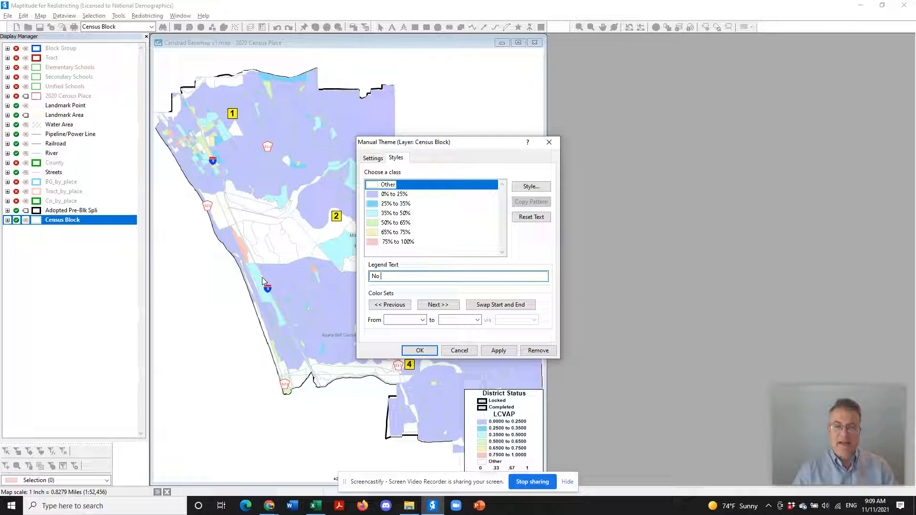
type("No population")
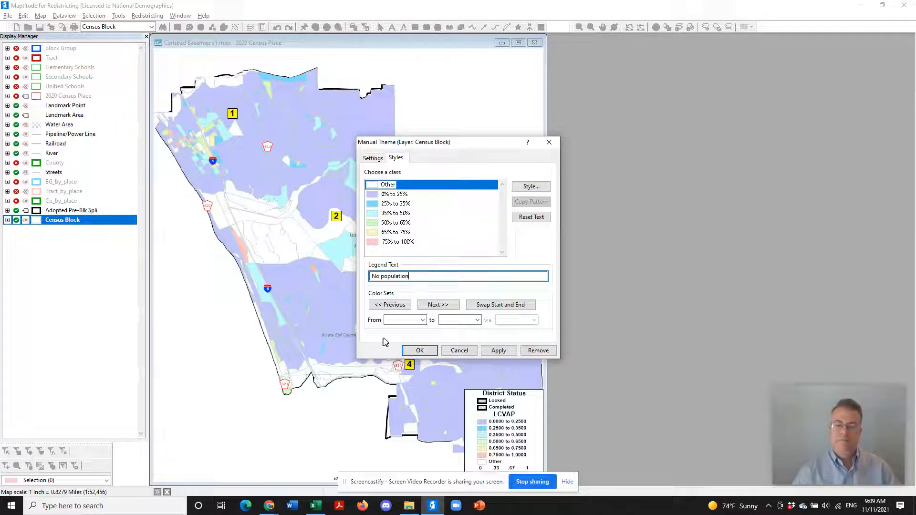
left_click(415, 351)
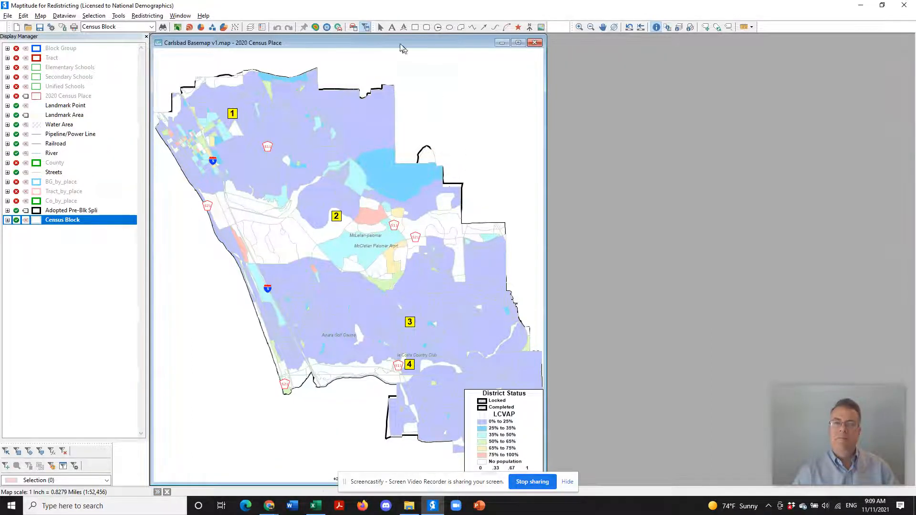
Step: Move the map legend to the blank area southwest of the city and hide its District Status theme and items
left_click(381, 27)
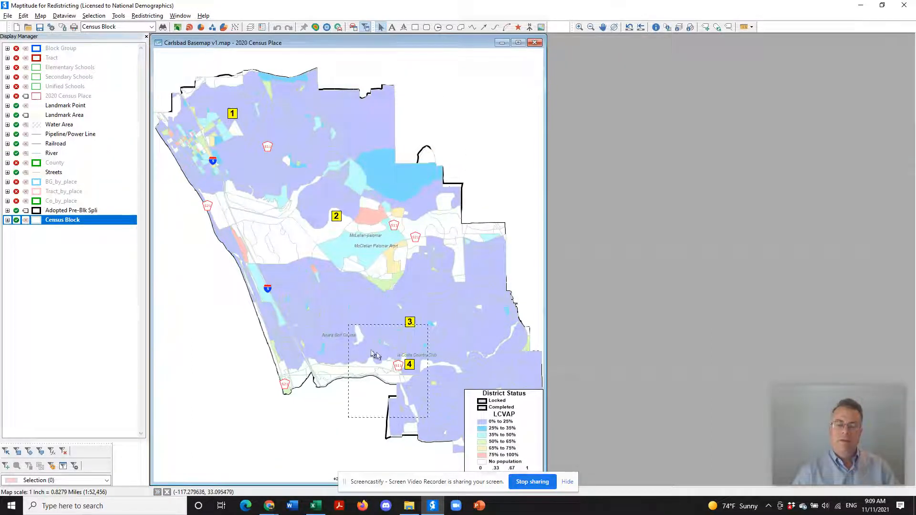
left_click_drag(176, 323, 200, 353)
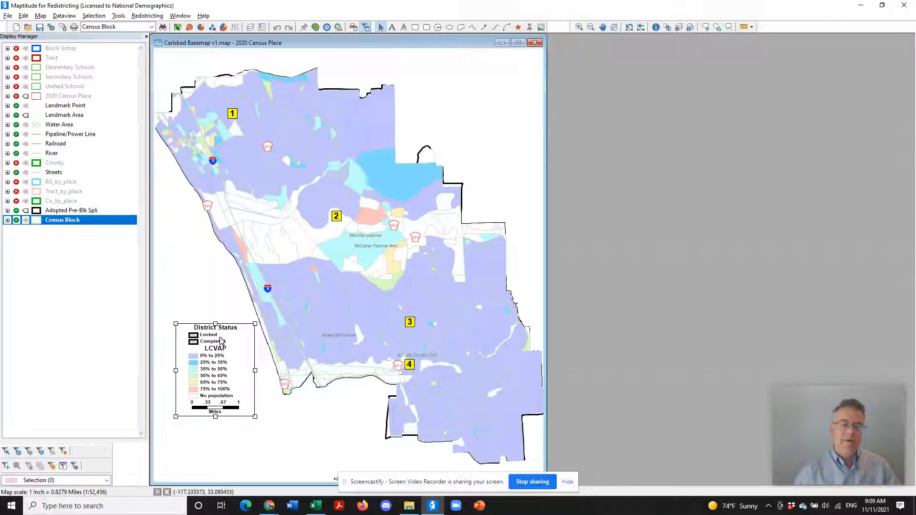
double_click(223, 353)
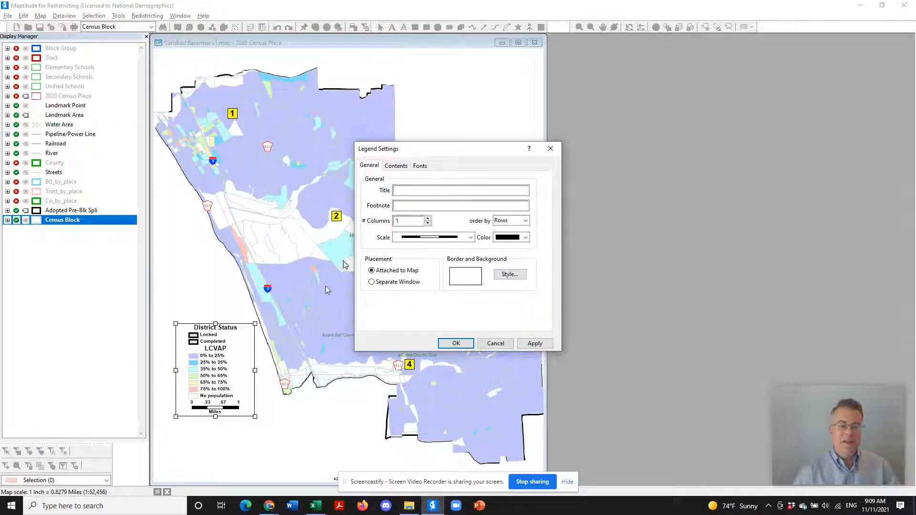
left_click(395, 166)
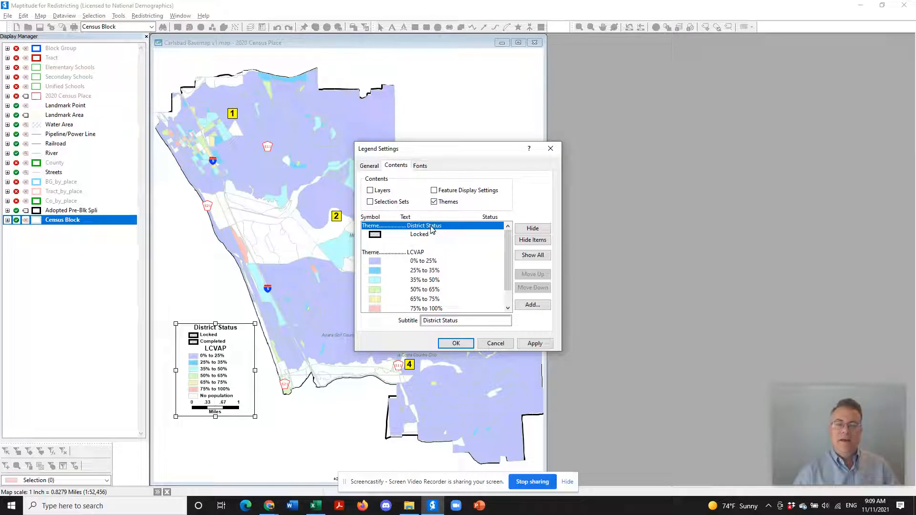
left_click(533, 240)
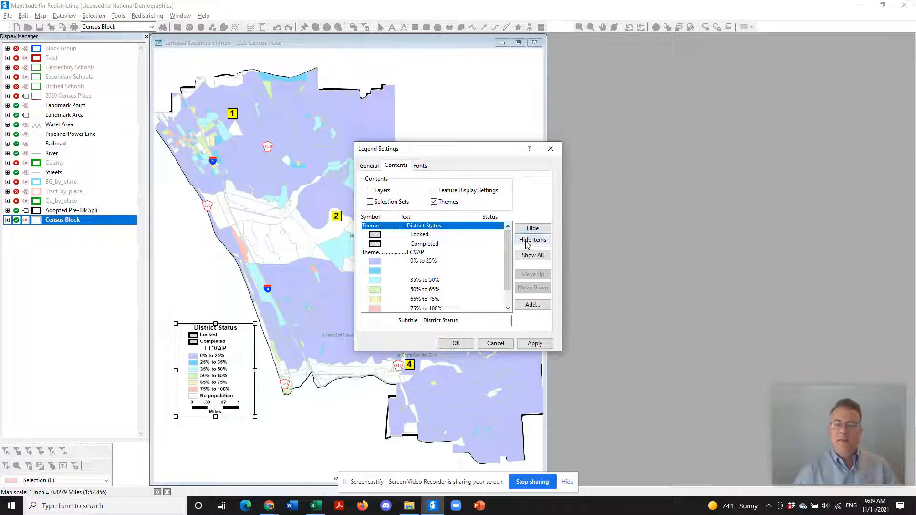
left_click(467, 345)
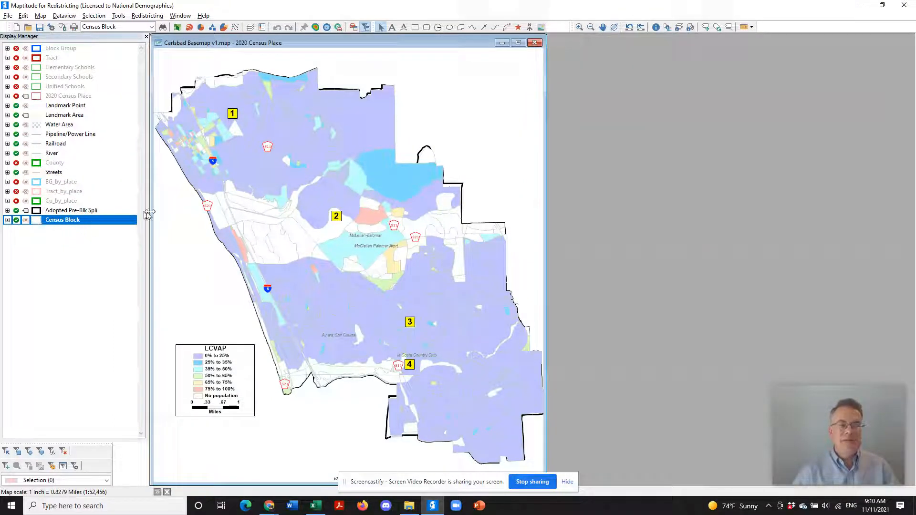
Step: Move the Census Block layer to the top of the layer display order
left_click(251, 28)
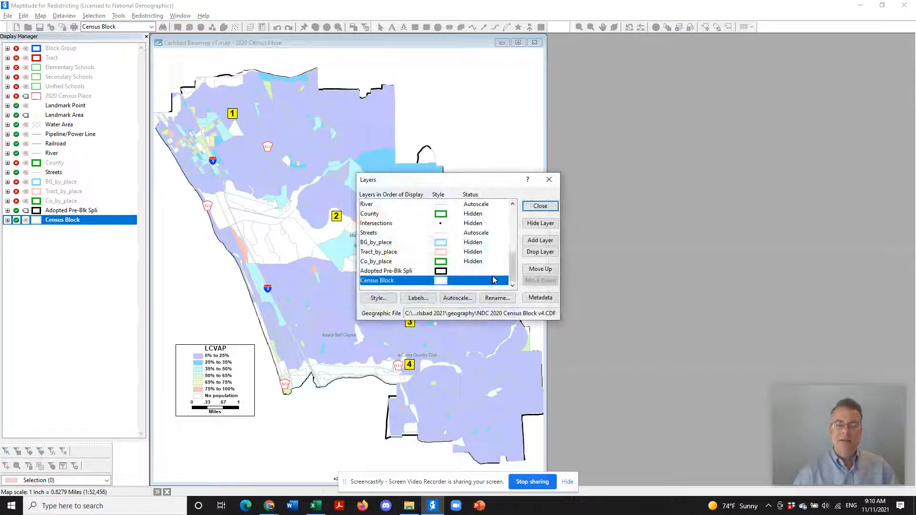
left_click(536, 274)
left_click(537, 274)
left_click(537, 274)
left_click(537, 274)
left_click(536, 269)
left_click(536, 269)
left_click(537, 269)
left_click(536, 269)
left_click(537, 269)
left_click(536, 269)
left_click(536, 269)
left_click(536, 269)
left_click(536, 270)
left_click(536, 271)
left_click(536, 270)
left_click(536, 270)
left_click(536, 270)
left_click(536, 270)
left_click(536, 270)
left_click(537, 271)
left_click(540, 207)
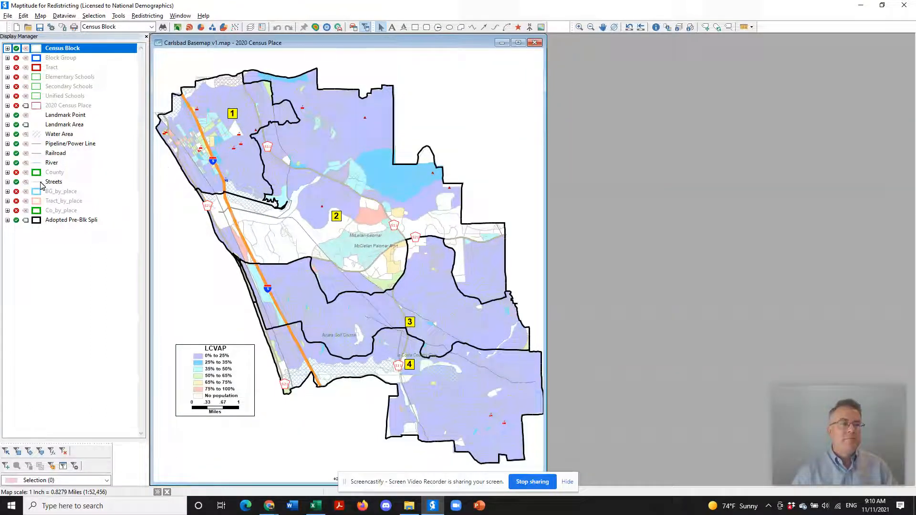
Step: Restyle the Local roads in the Streets layer with a darker gray line 0.25 wide
double_click(42, 184)
left_click(443, 275)
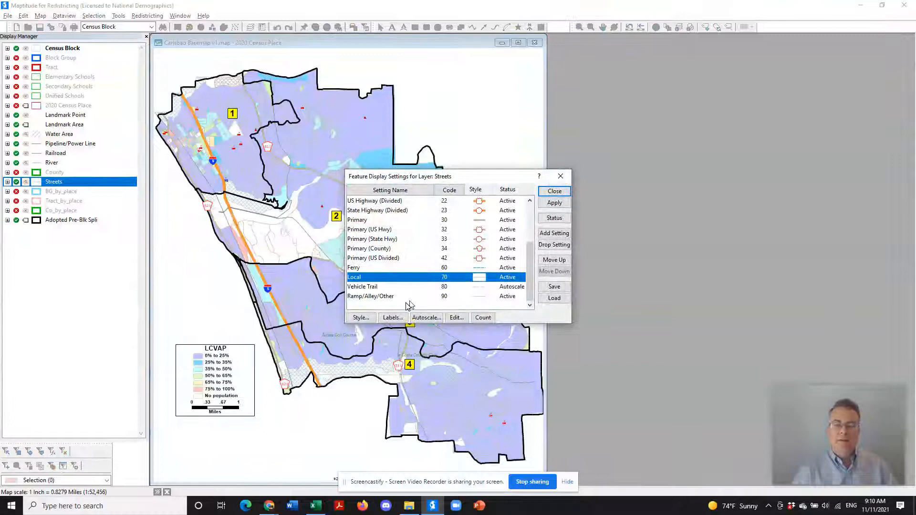
left_click(361, 317)
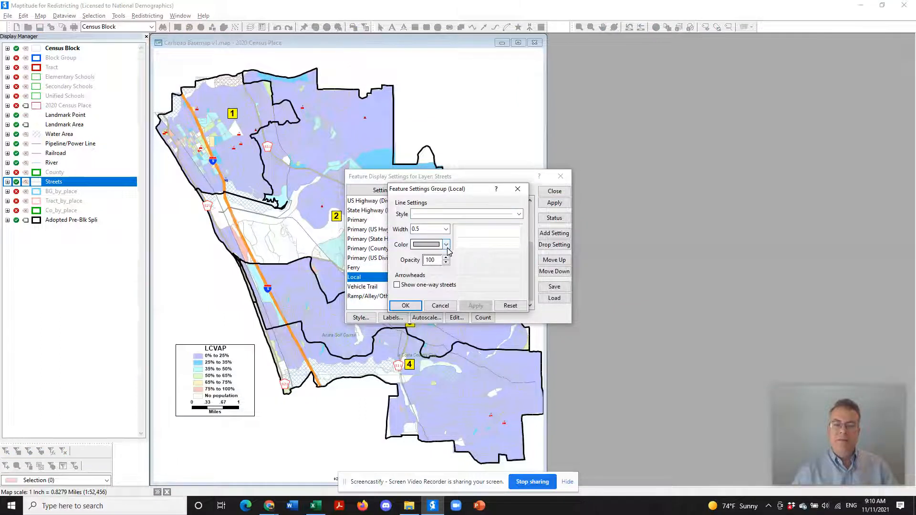
left_click(446, 245)
left_click_drag(444, 391, 447, 261)
left_click(437, 266)
left_click(447, 231)
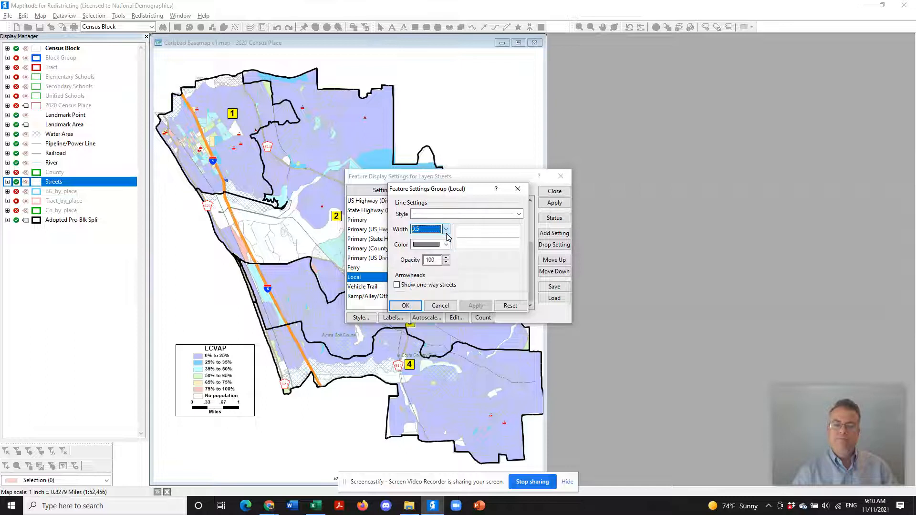
left_click(435, 240)
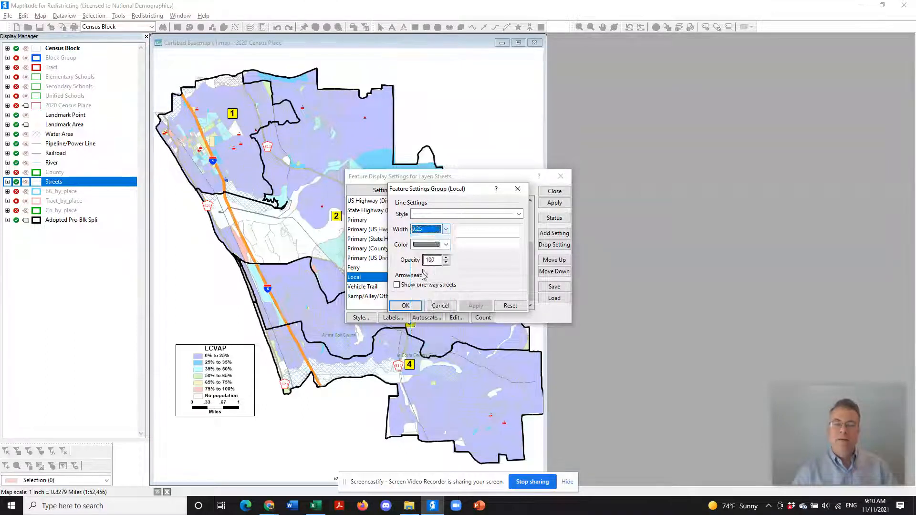
left_click(405, 305)
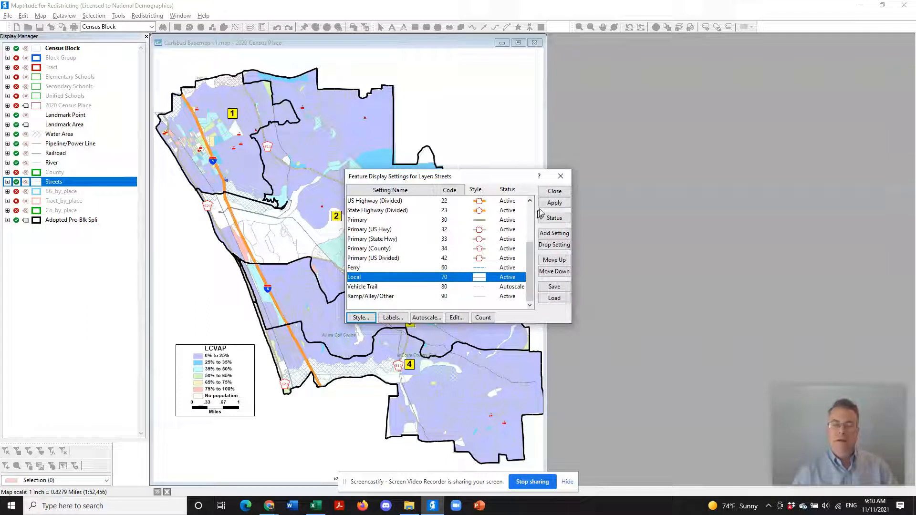
left_click(552, 190)
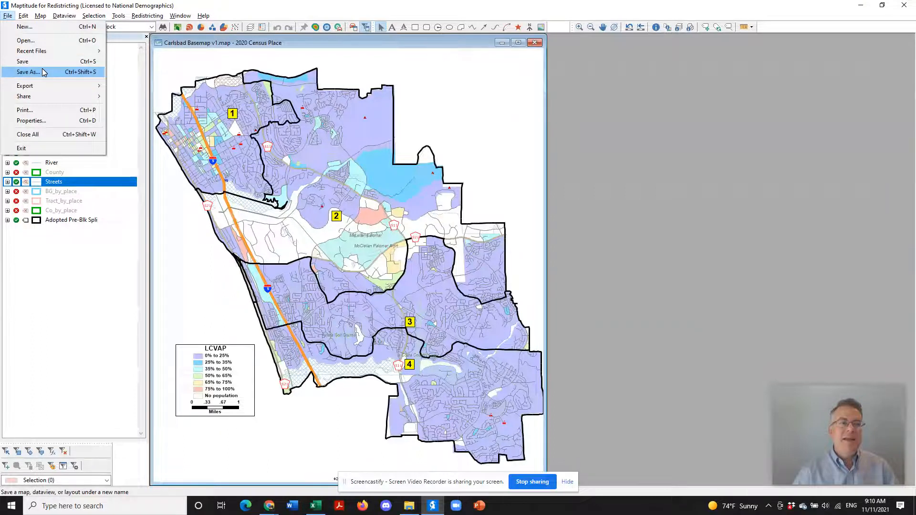
Step: Save the map as "Latino CVAP" in the thematic folder of Carlsbad 2021
left_click(24, 72)
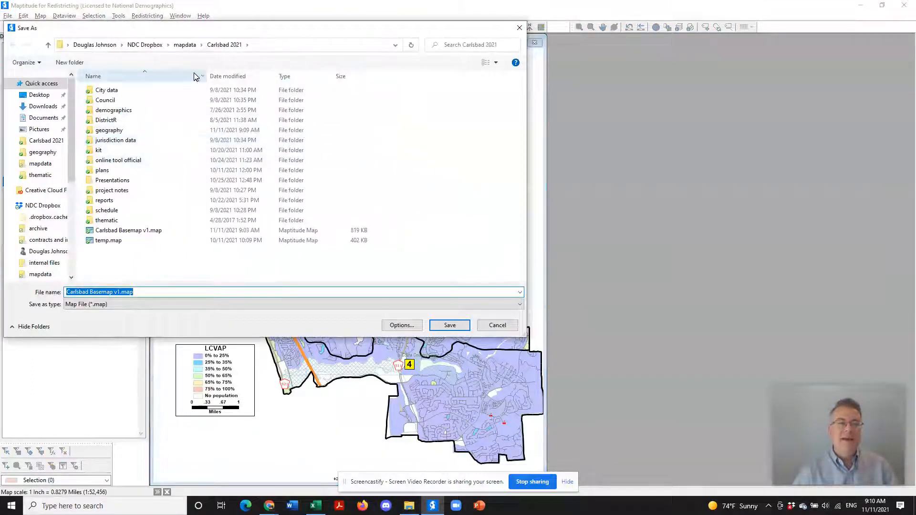
double_click(156, 220)
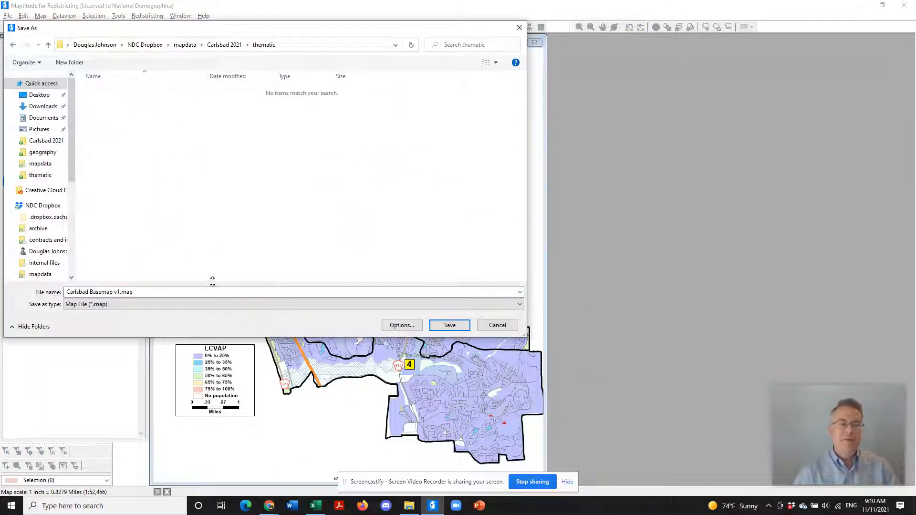
left_click(227, 293)
type("Latin")
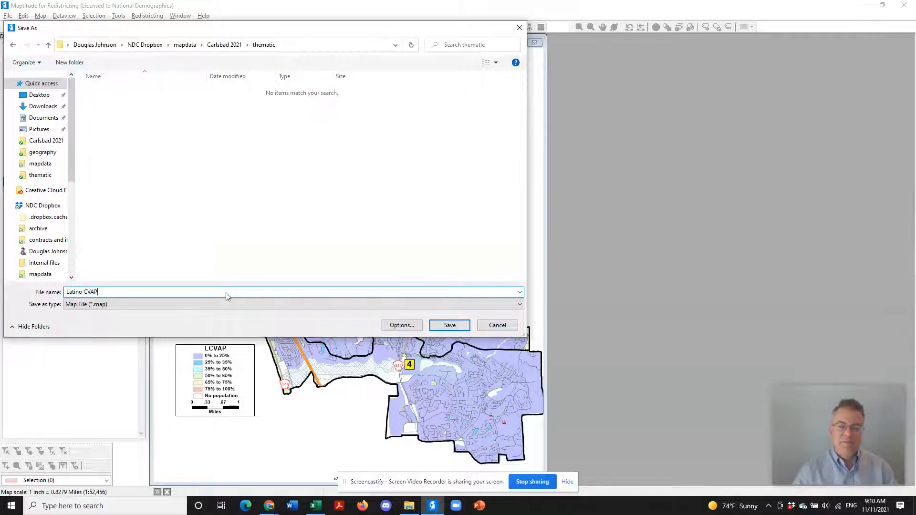
type("o CVAP")
key("Return")
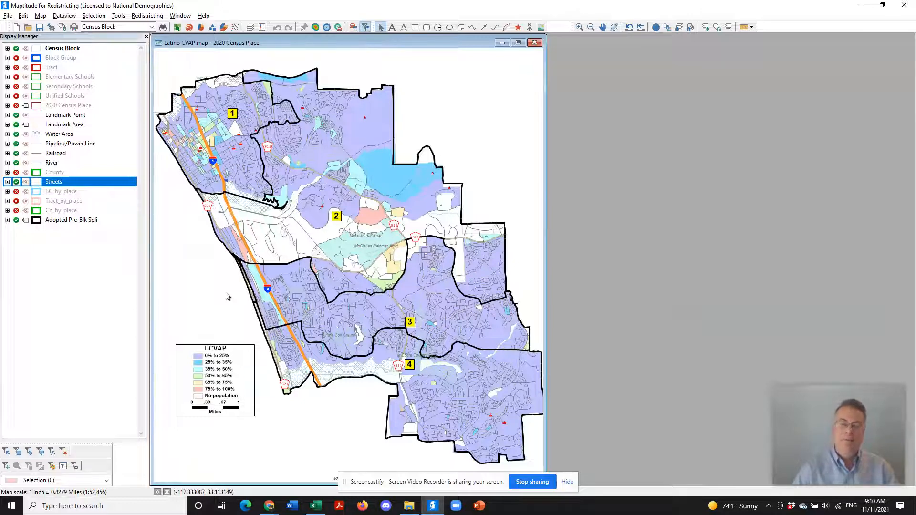
Step: Set up a copy of the map for saving in the thematic folder as the Portable Network Graphics image "Latino CVAP.png"
left_click(8, 17)
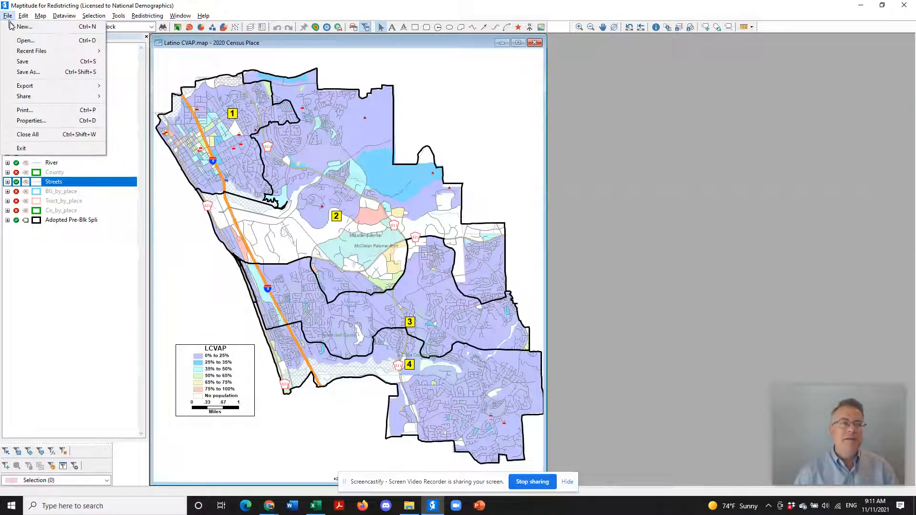
left_click(28, 73)
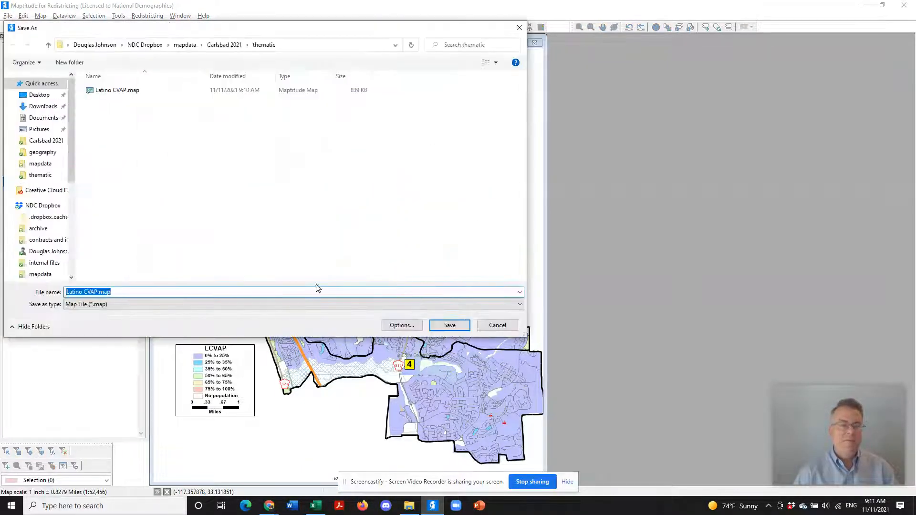
left_click(315, 291)
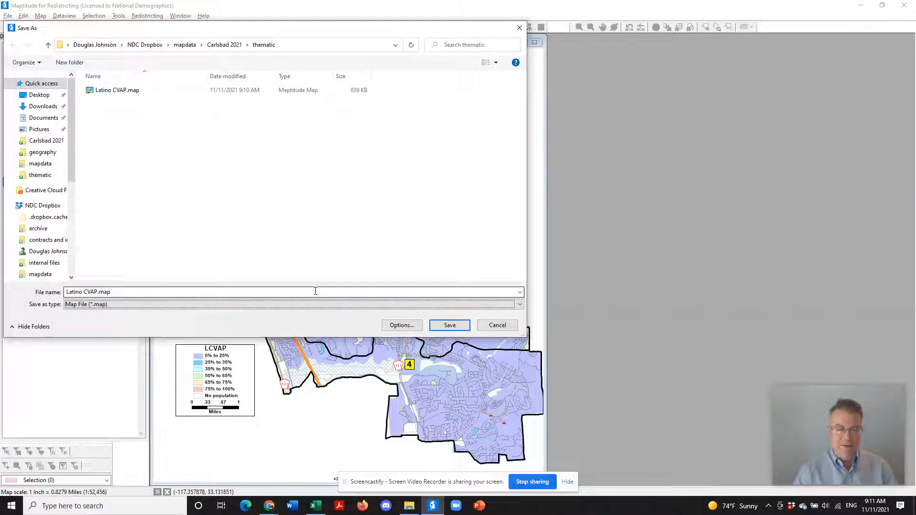
key("Down")
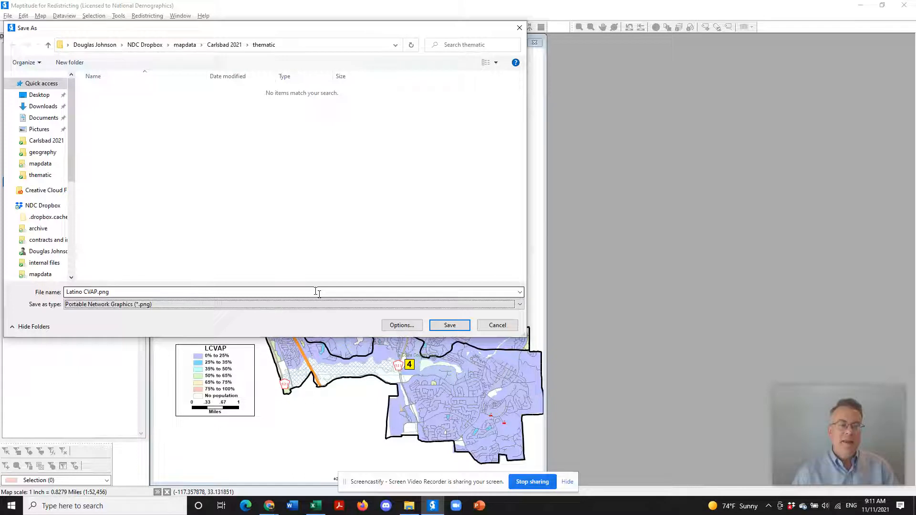
left_click(520, 306)
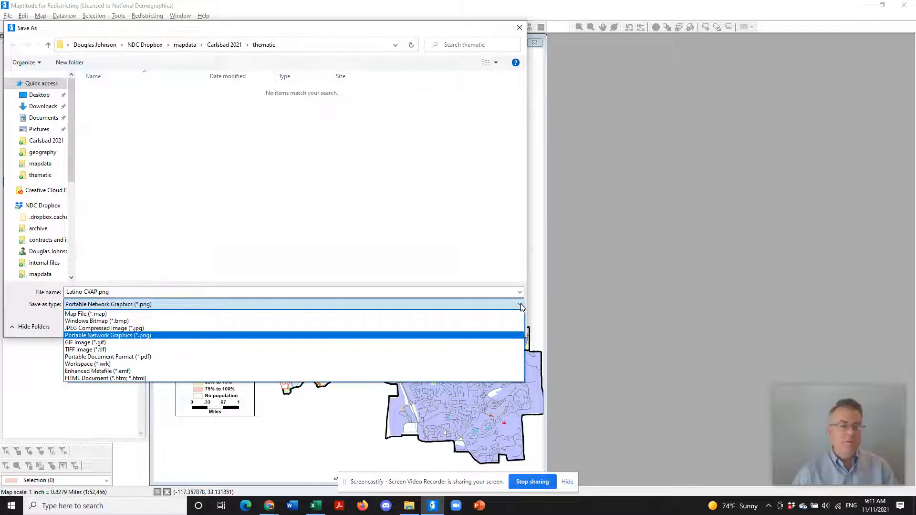
left_click(367, 336)
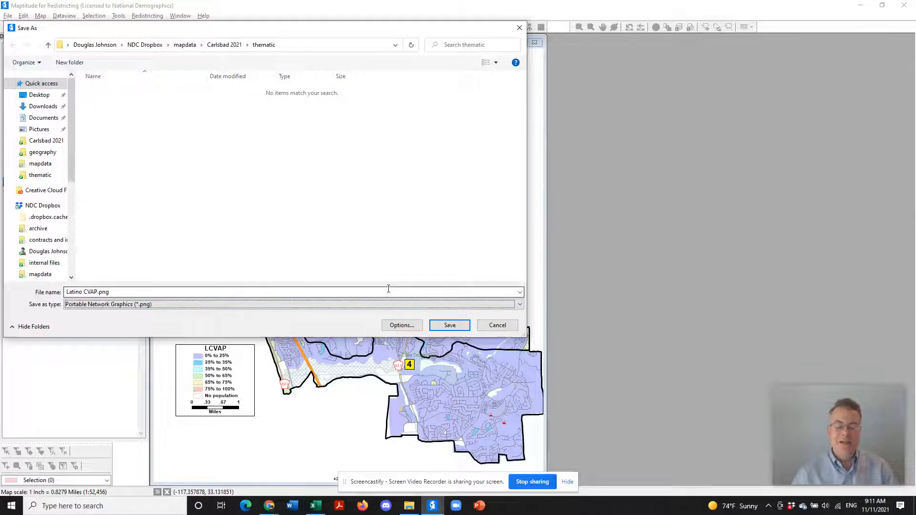
Step: Set the image resolution to 600 dots per inch and save the Latino CVAP PNG
left_click(409, 328)
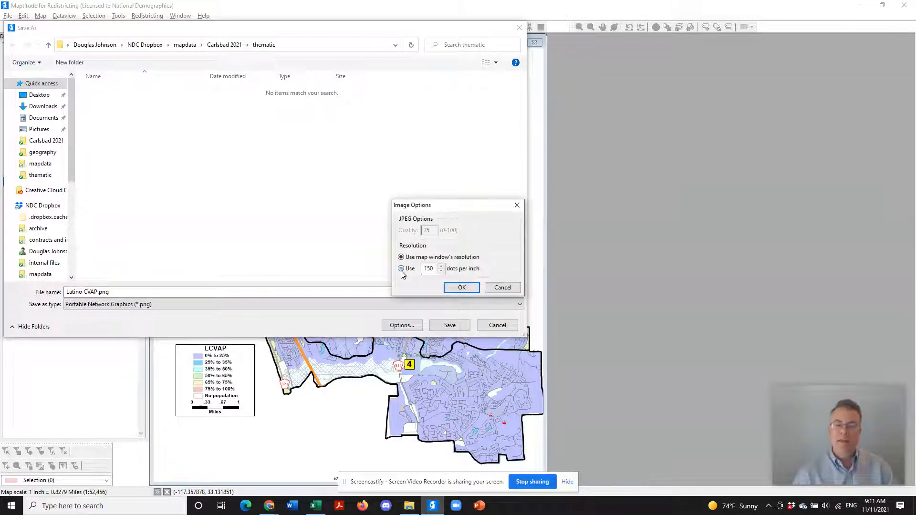
left_click_drag(436, 268, 410, 263)
type("300")
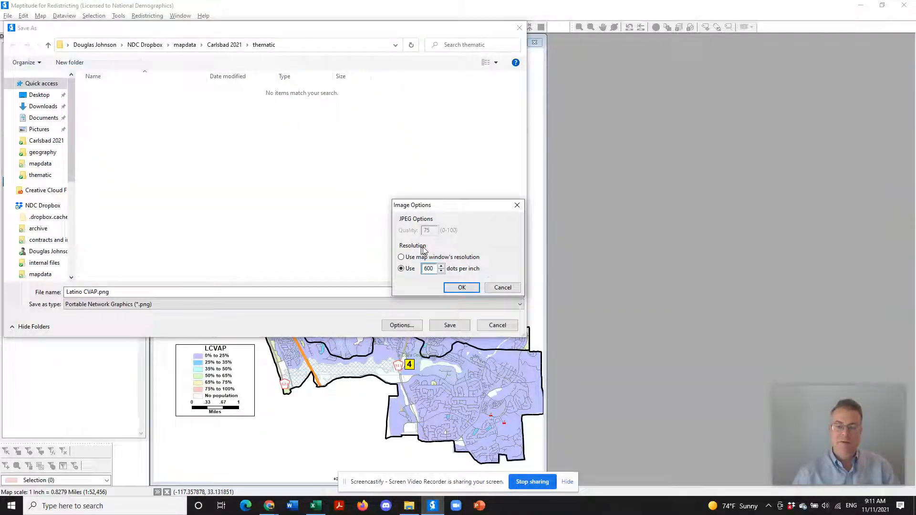
left_click(467, 292)
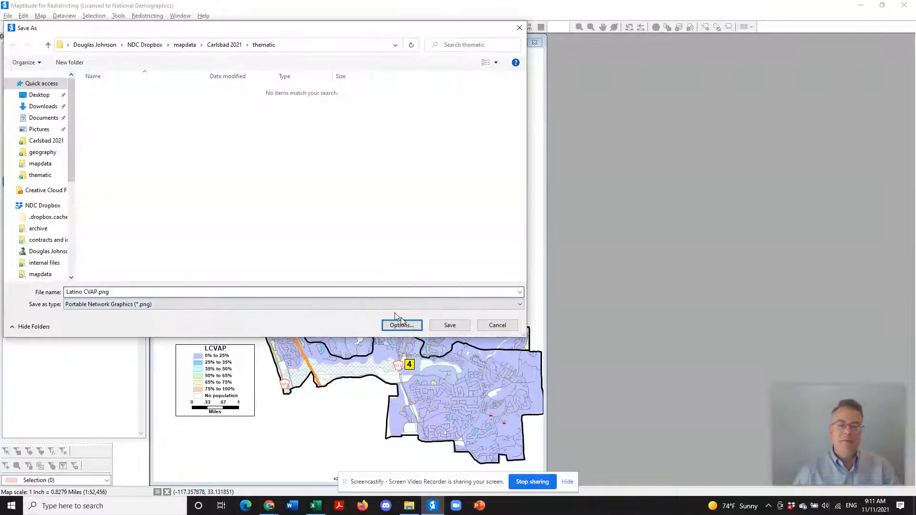
left_click(443, 328)
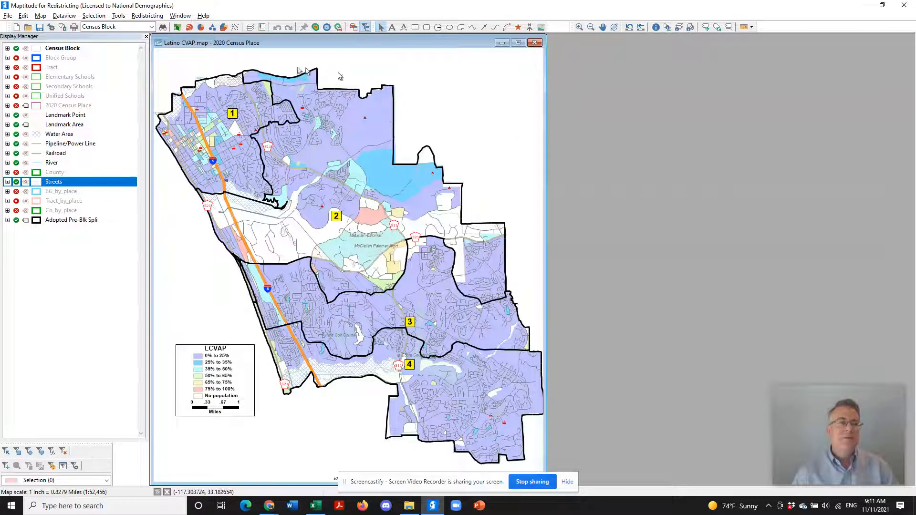
Step: Save a copy of the map as "Renters" in the thematic folder
left_click(6, 16)
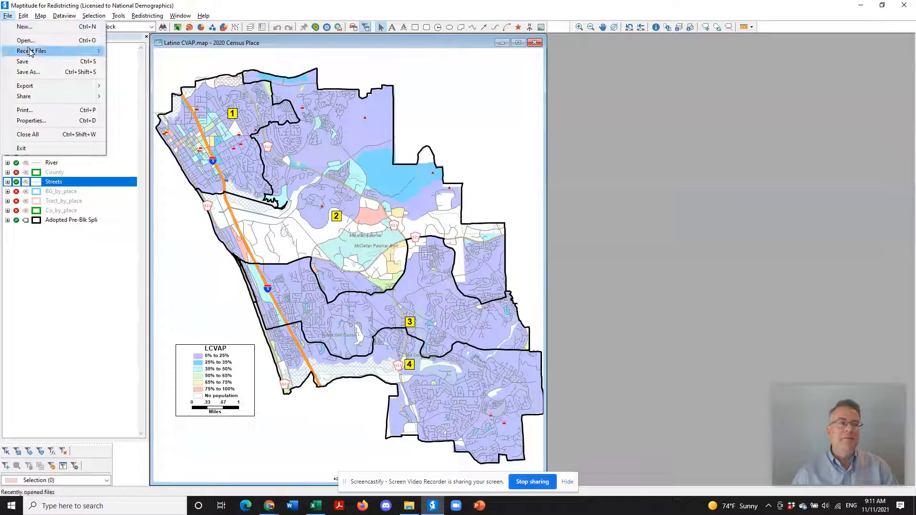
left_click(42, 73)
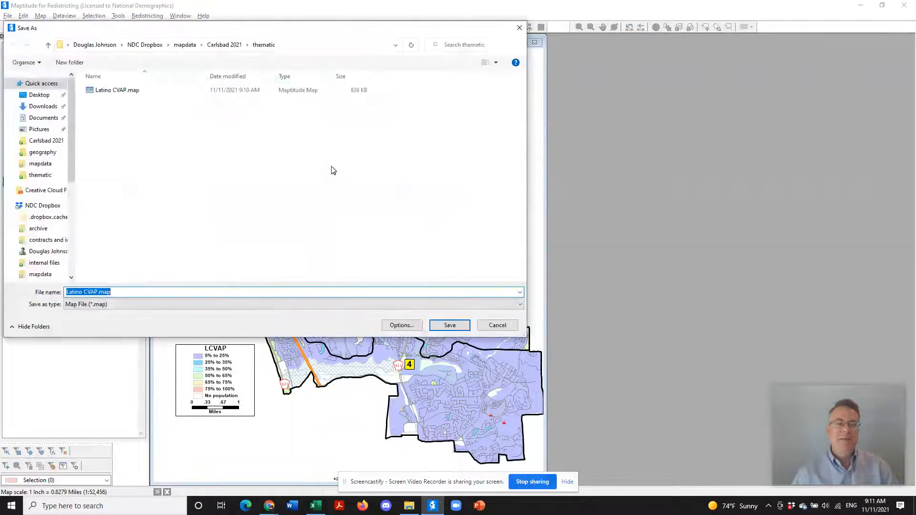
type("Ren")
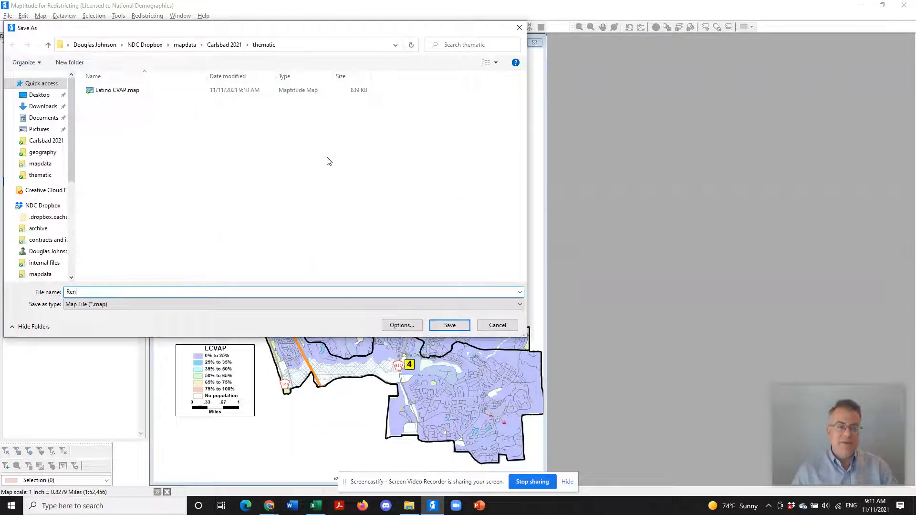
type("ters")
key("Return")
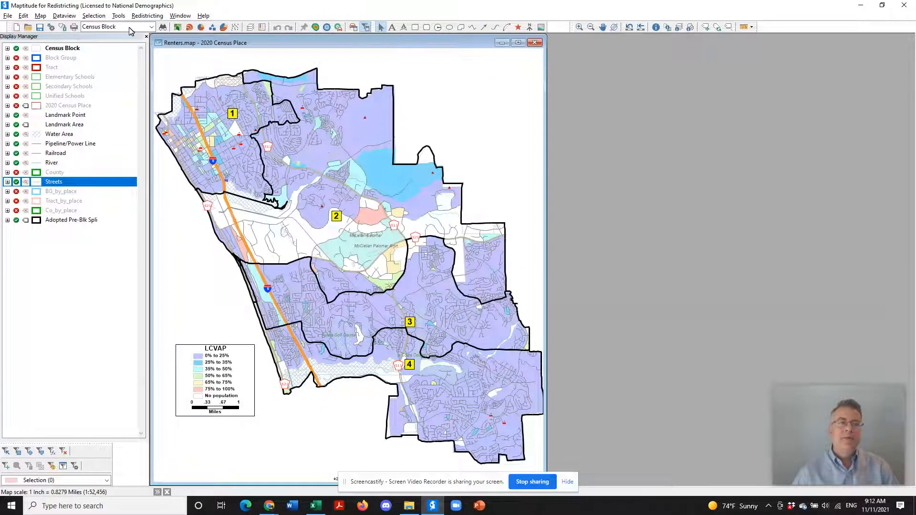
Step: Remove the existing LCVAP color theme from the Census Block layer
left_click(153, 27)
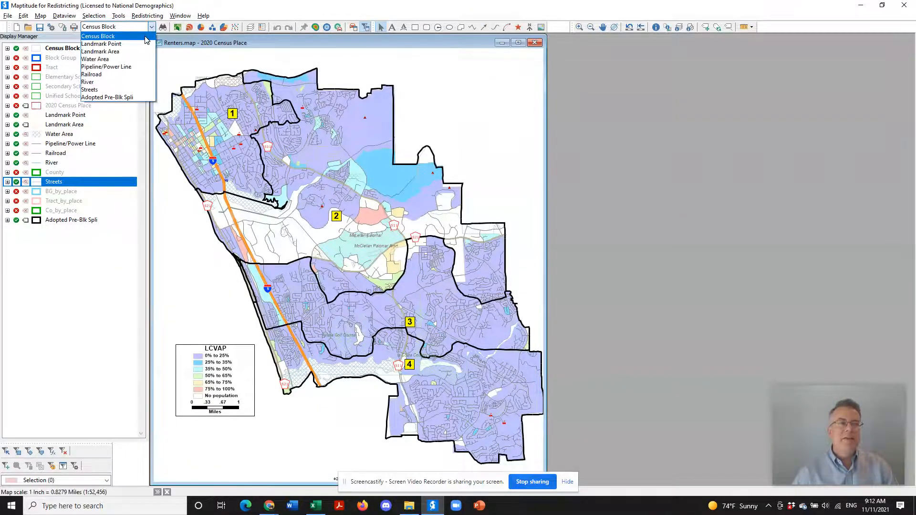
left_click(146, 37)
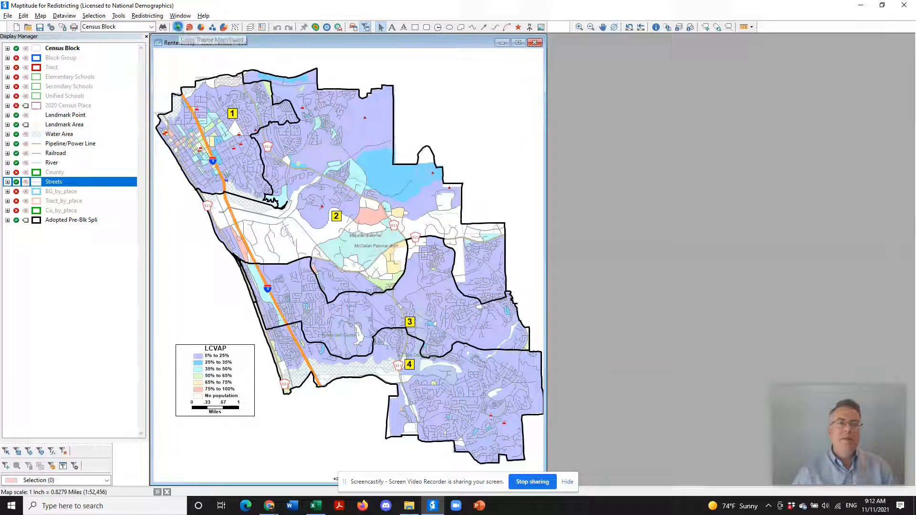
left_click(177, 27)
left_click(536, 350)
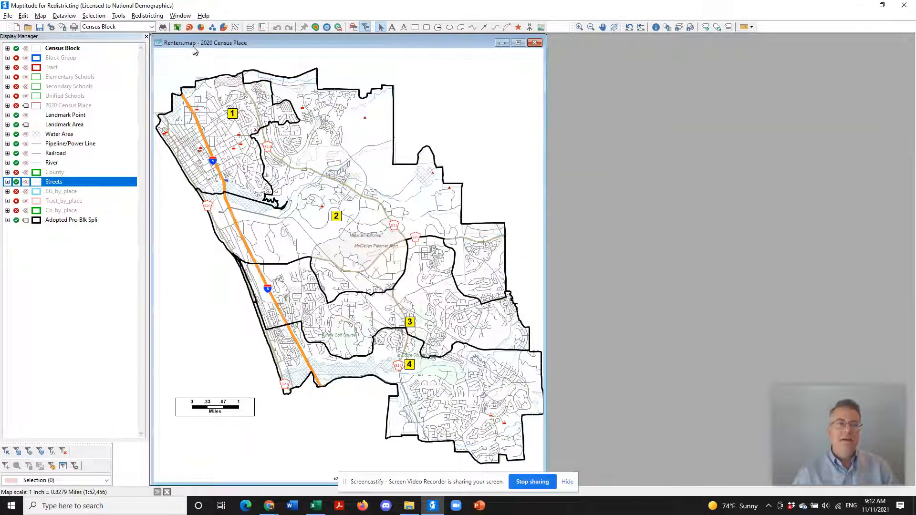
Step: Apply the saved Ethnic Thematic color theme to the Census Block layer, matching its LCVAP field to the Renters field
left_click(178, 27)
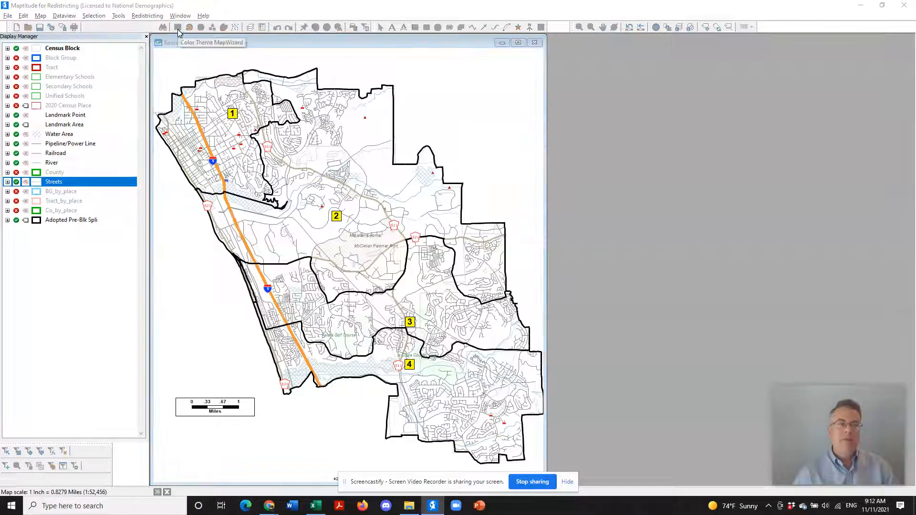
left_click(518, 206)
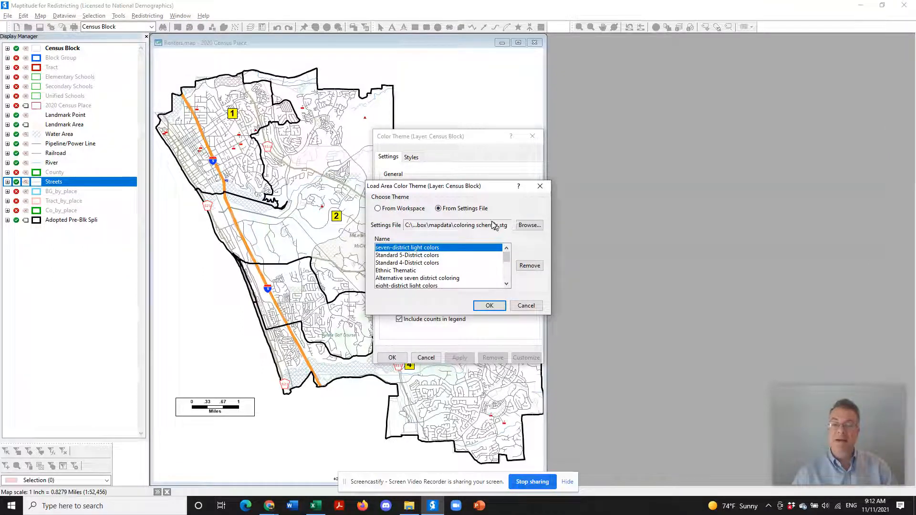
double_click(438, 272)
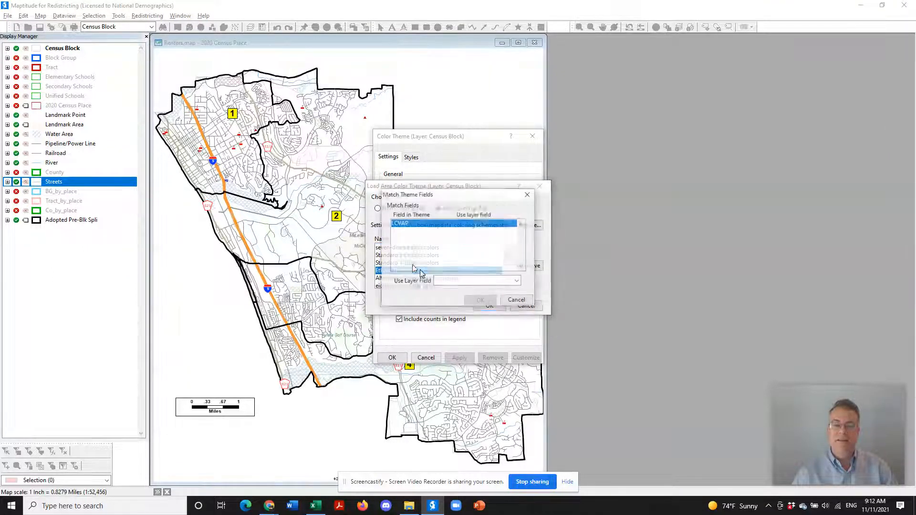
left_click(518, 282)
scroll(522, 300, "down", 15)
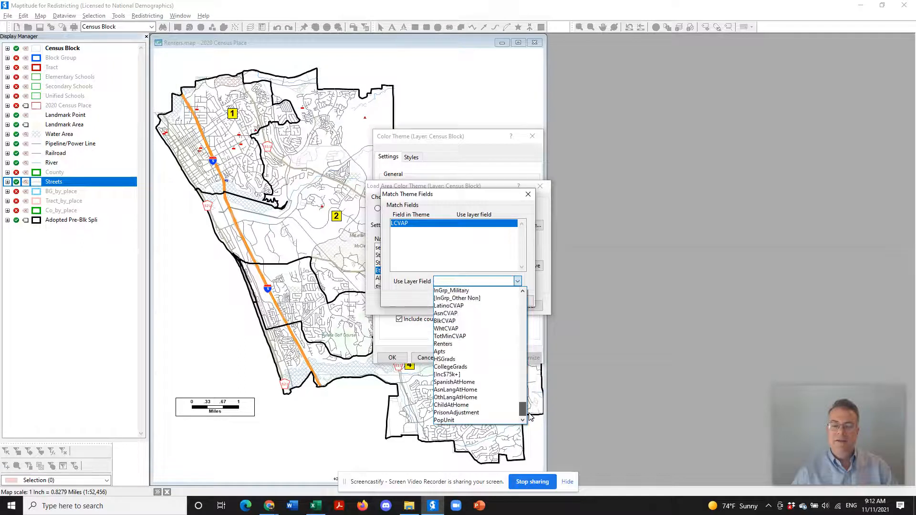
left_click(496, 344)
left_click(480, 301)
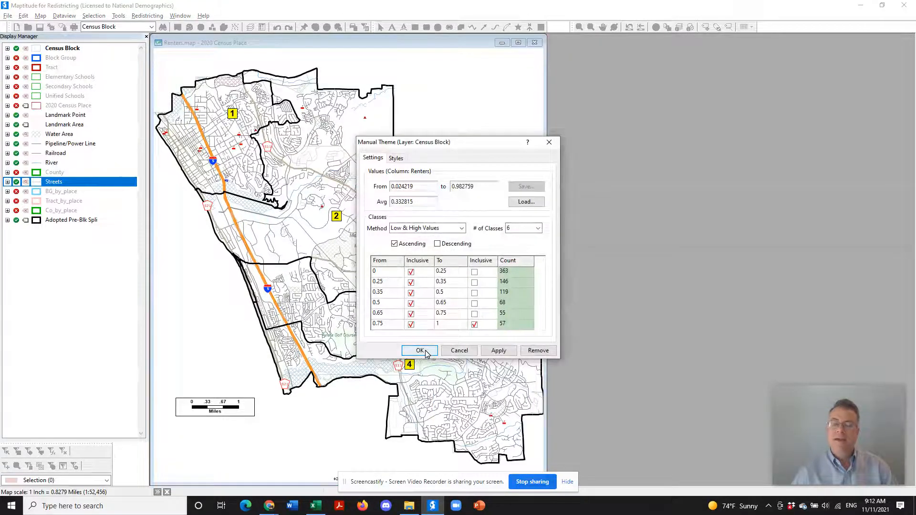
left_click(424, 351)
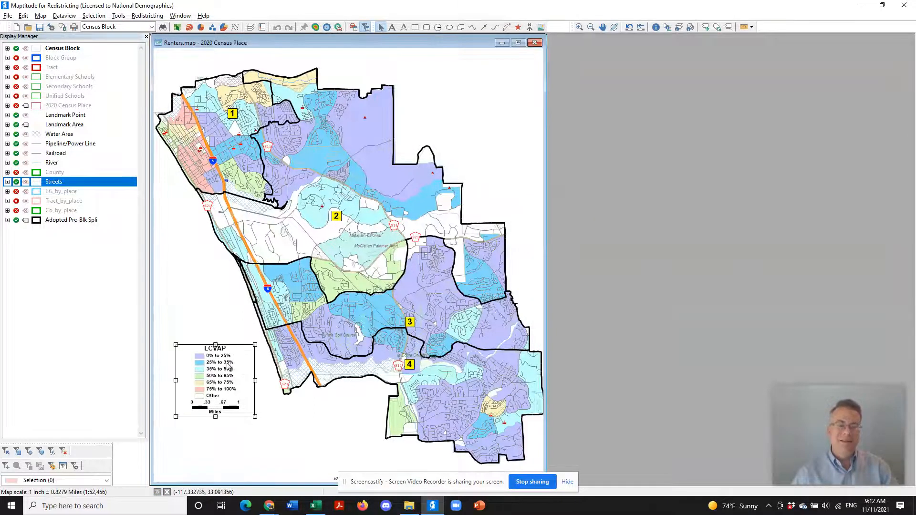
double_click(229, 367)
left_click(403, 168)
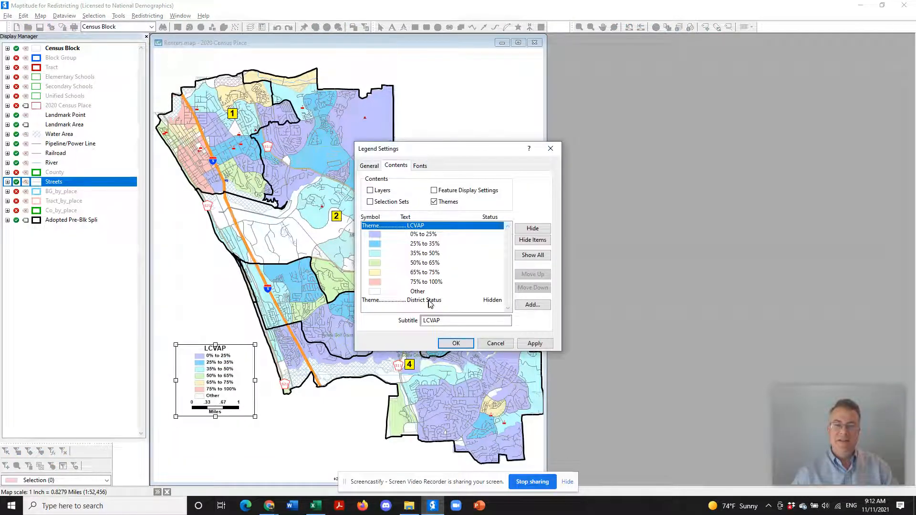
left_click(456, 343)
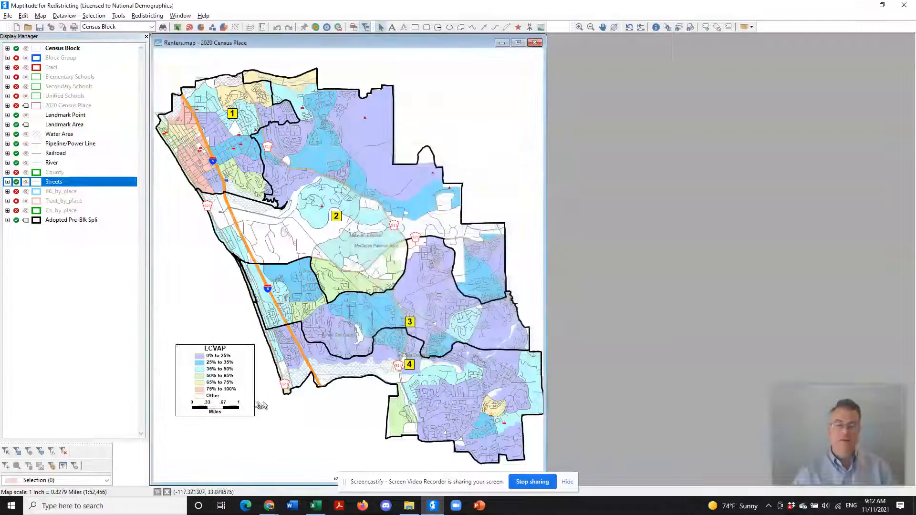
Step: Change the map legend's theme subtitle to "Renters" and rename its Other class to "No households"
double_click(211, 363)
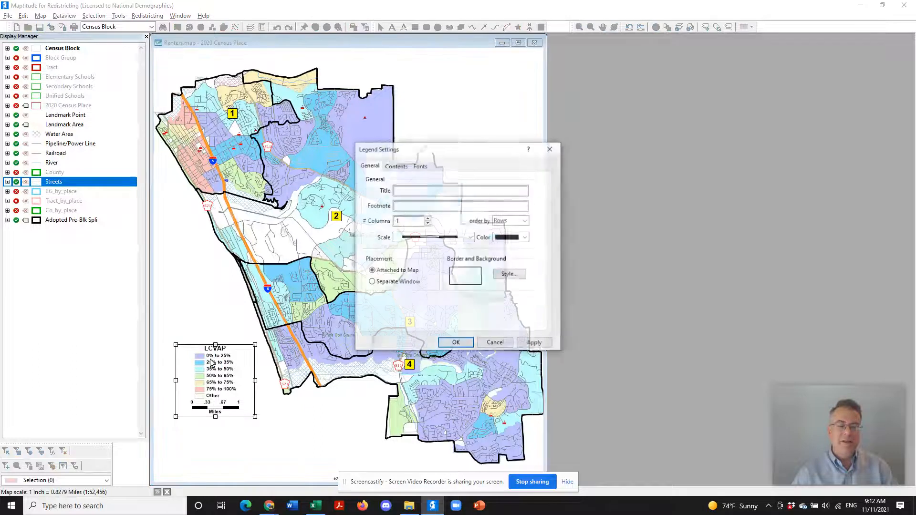
left_click(400, 167)
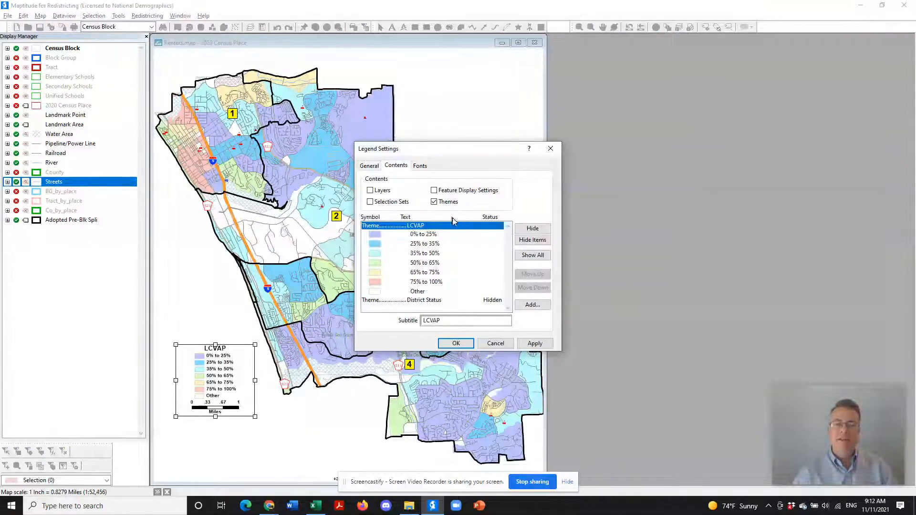
left_click_drag(453, 321, 393, 320)
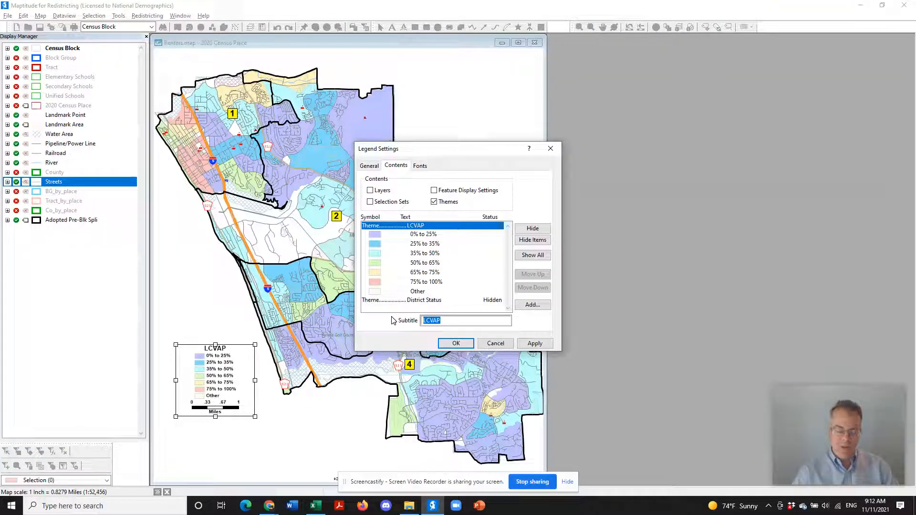
type("Renter")
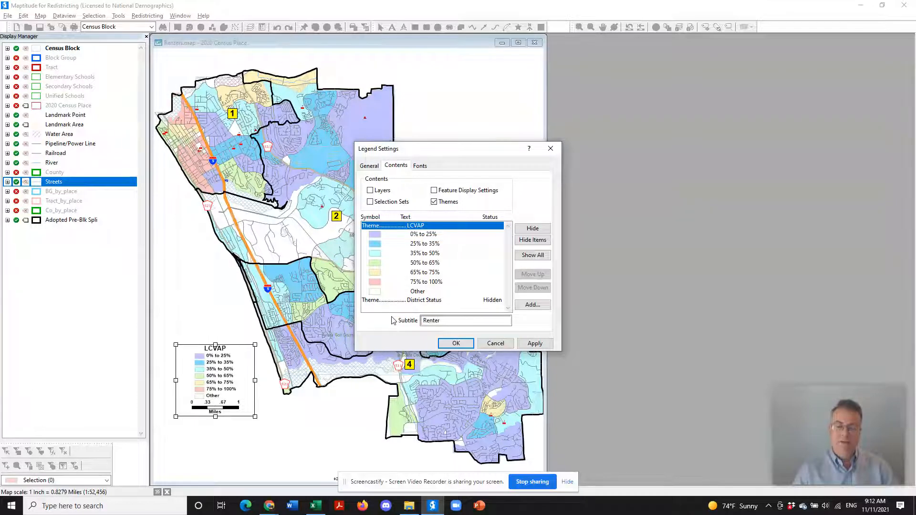
type("s")
left_click(448, 292)
type("No pop")
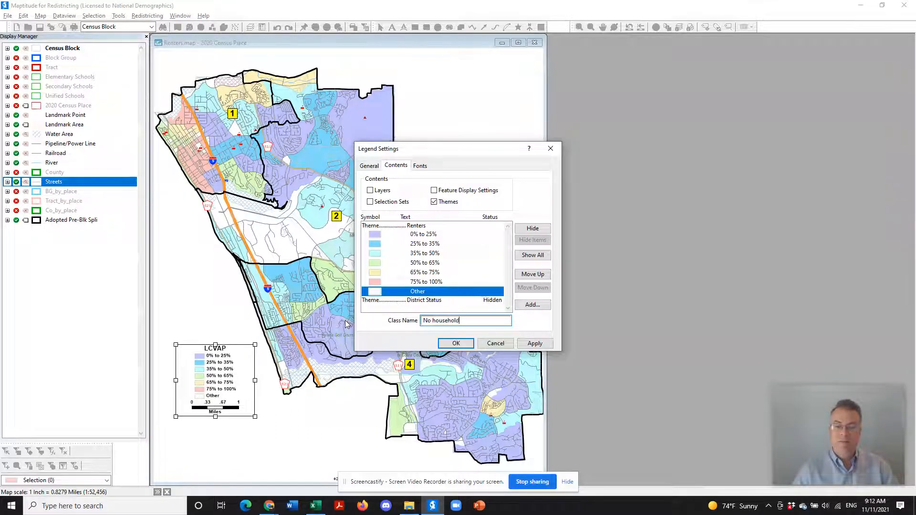
left_click(456, 344)
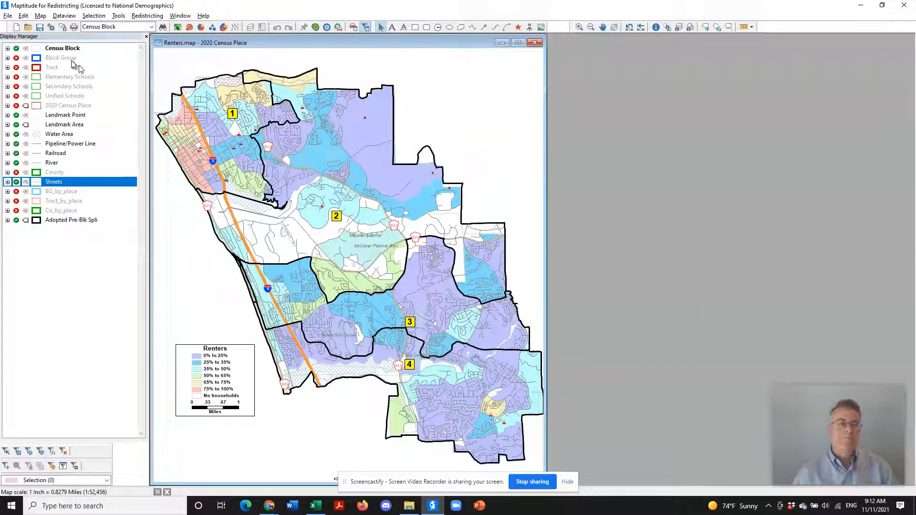
Step: Save the Renters map and export it to the thematic folder as a 600 dpi PNG named "Renters.png"
left_click(8, 15)
left_click(36, 61)
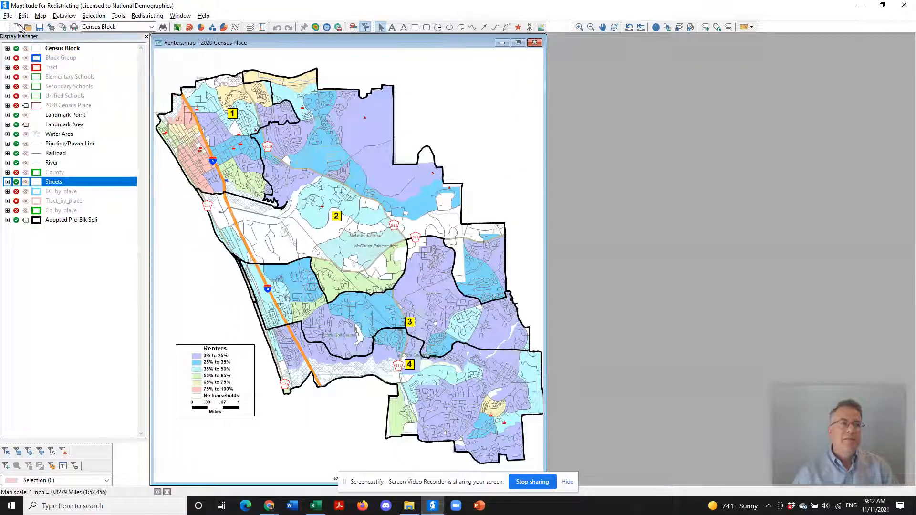
left_click(8, 16)
left_click(28, 72)
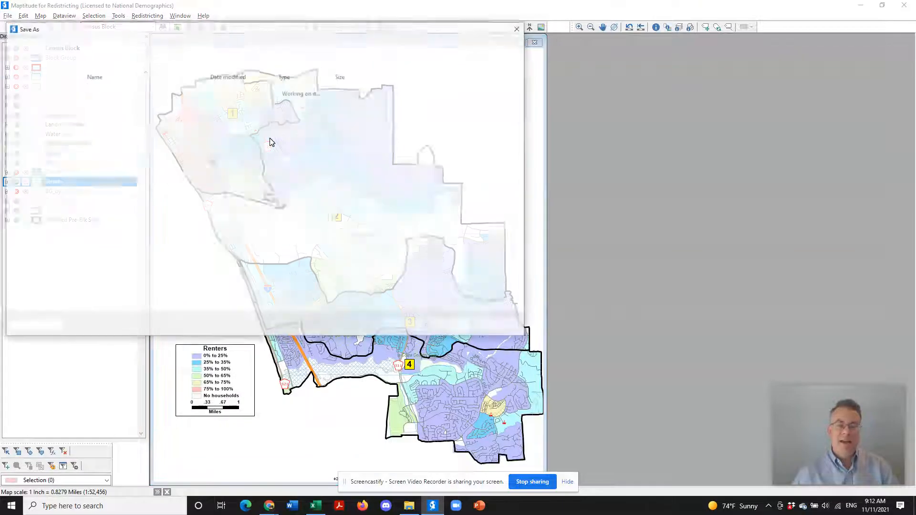
left_click(303, 306)
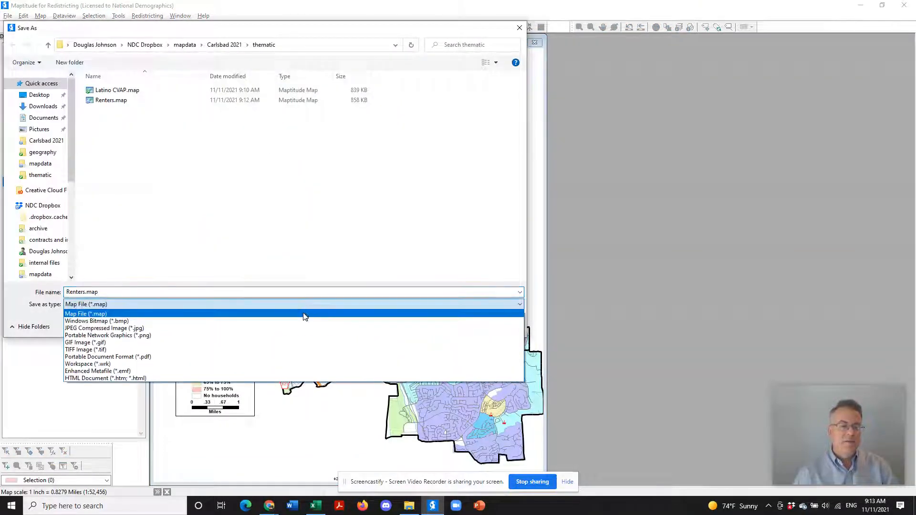
left_click(312, 336)
left_click(402, 325)
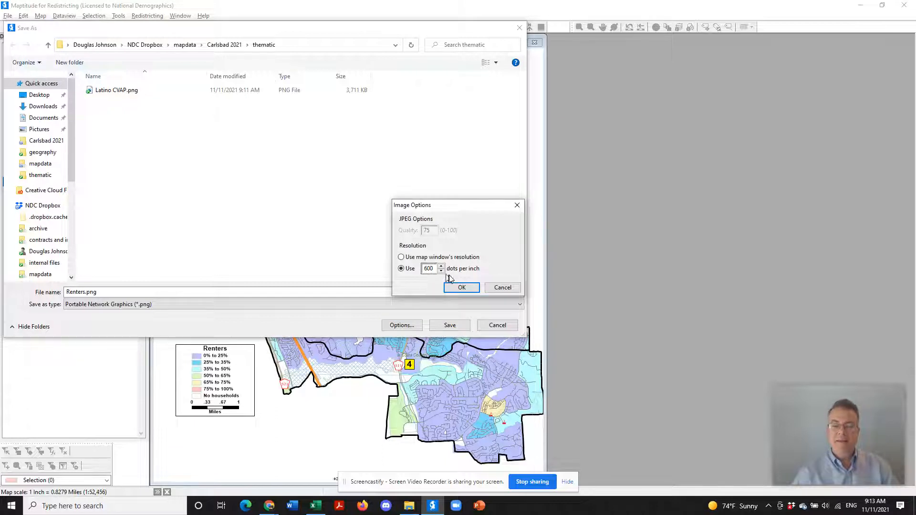
left_click(459, 288)
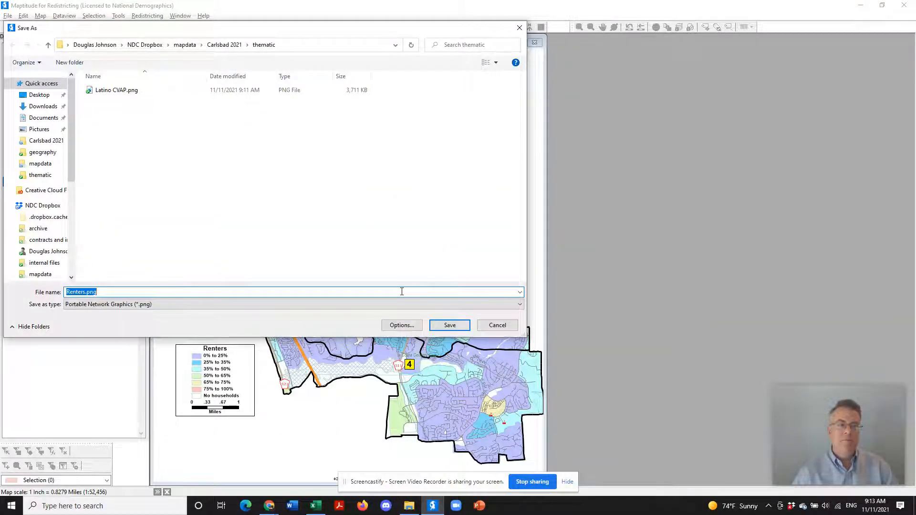
left_click(450, 326)
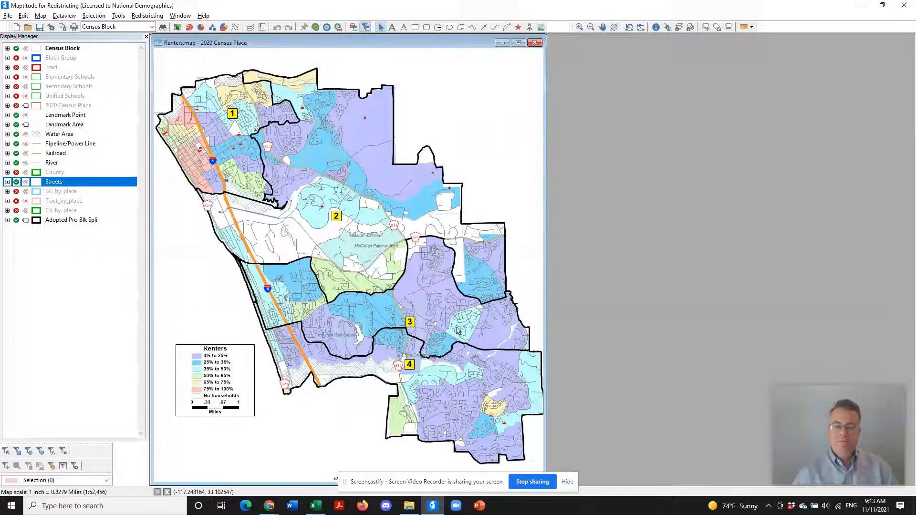
Step: Save a copy of the map as "Asn CVAP" in the thematic folder
mouse_move(457, 331)
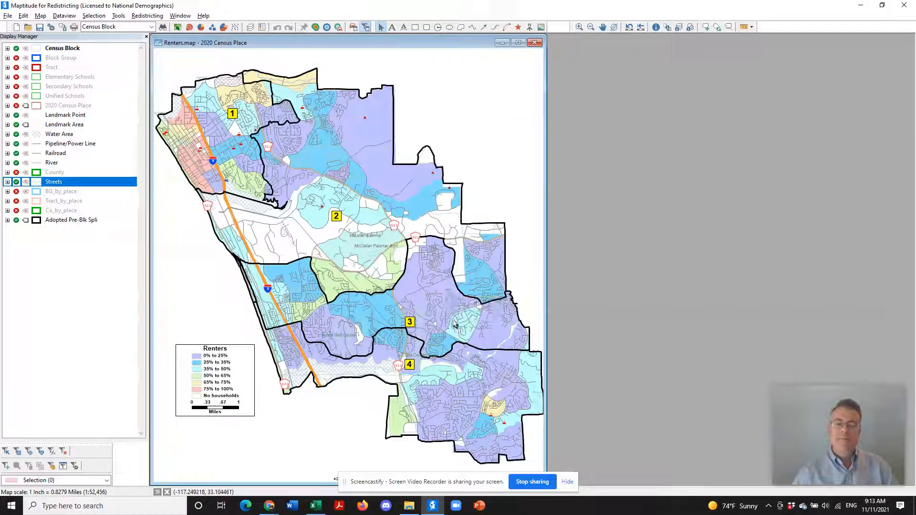
left_click(8, 15)
left_click(40, 71)
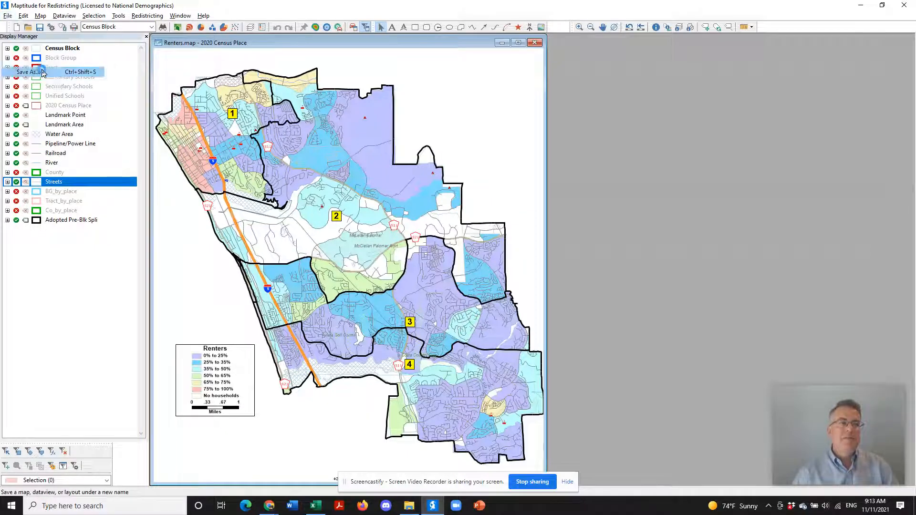
type("Asn CVAP")
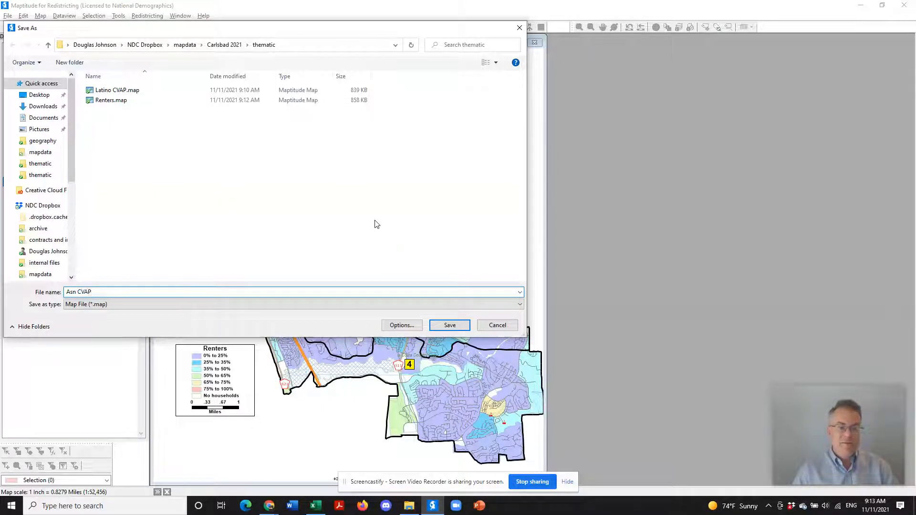
key("Return")
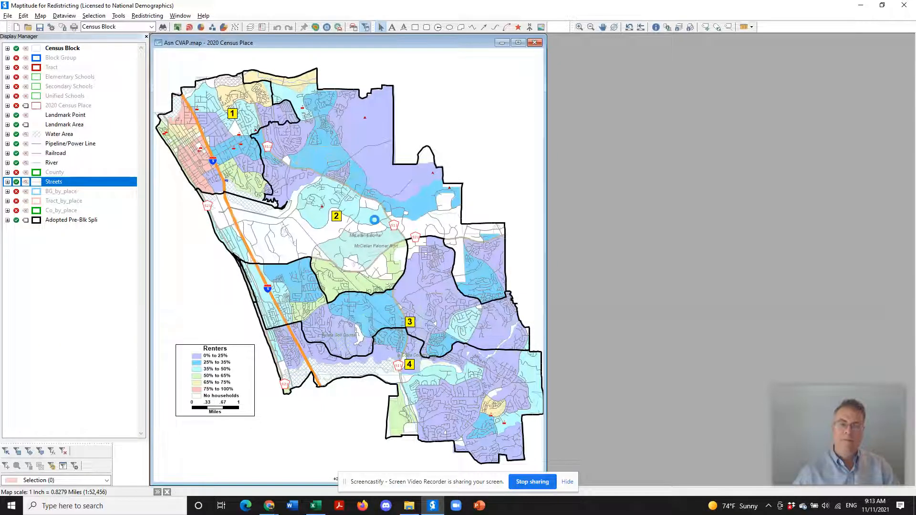
Step: Remove the existing Renters color theme from the map, keeping Census Block as the working layer
left_click(183, 28)
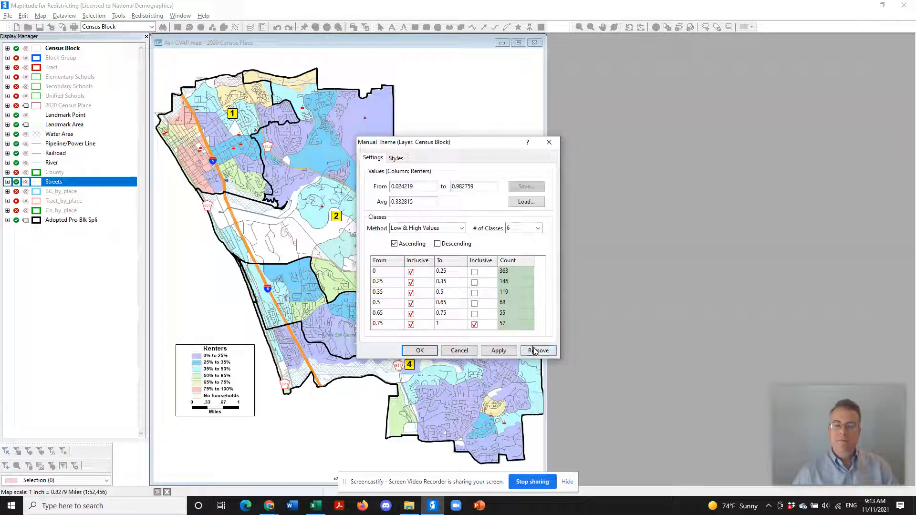
left_click(535, 351)
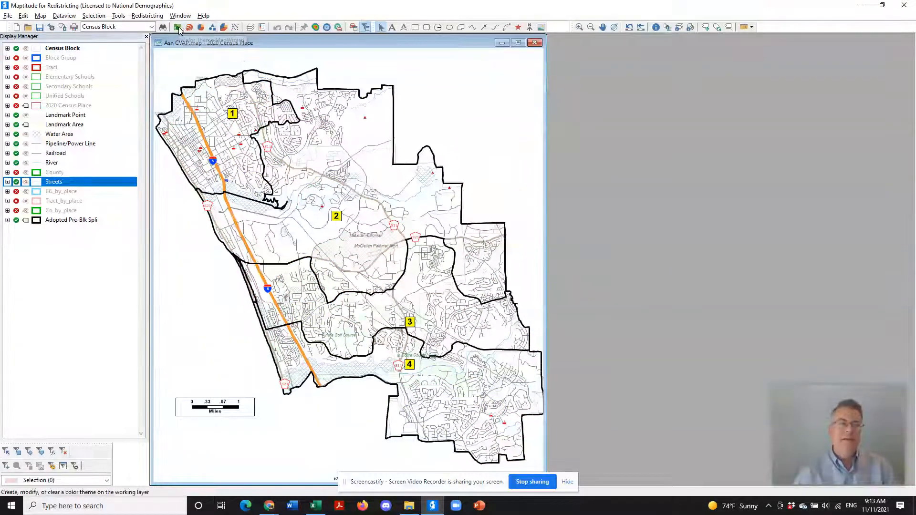
left_click(151, 27)
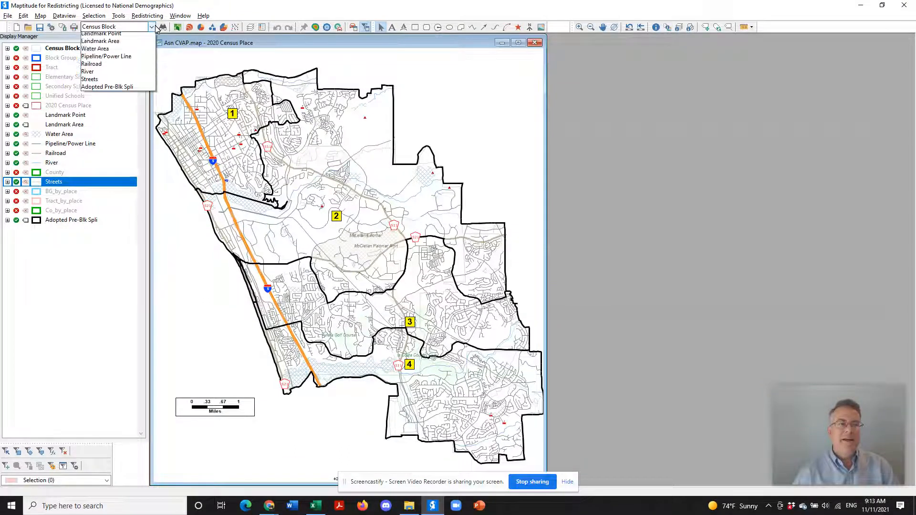
left_click(145, 36)
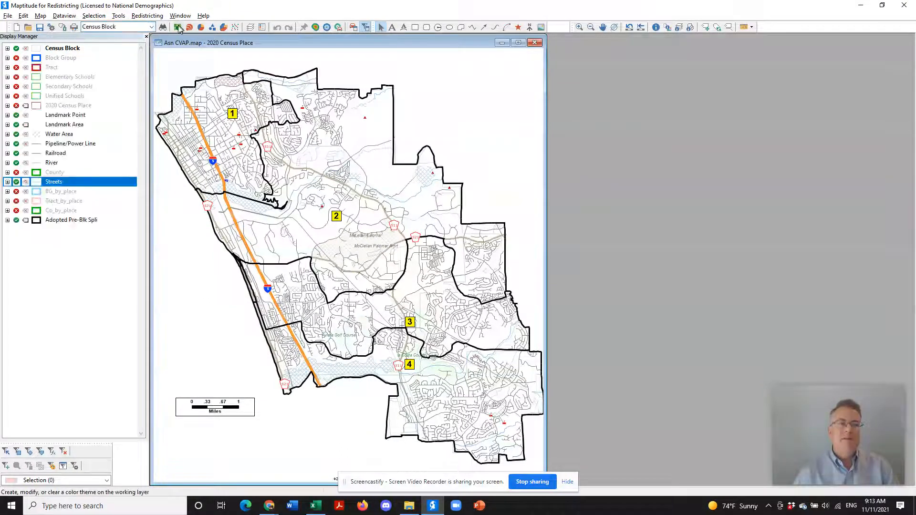
Step: Apply the saved Ethnic Thematic color theme to the Census Block layer, matching its LCVAP field to the AsnCVAP field
left_click(178, 27)
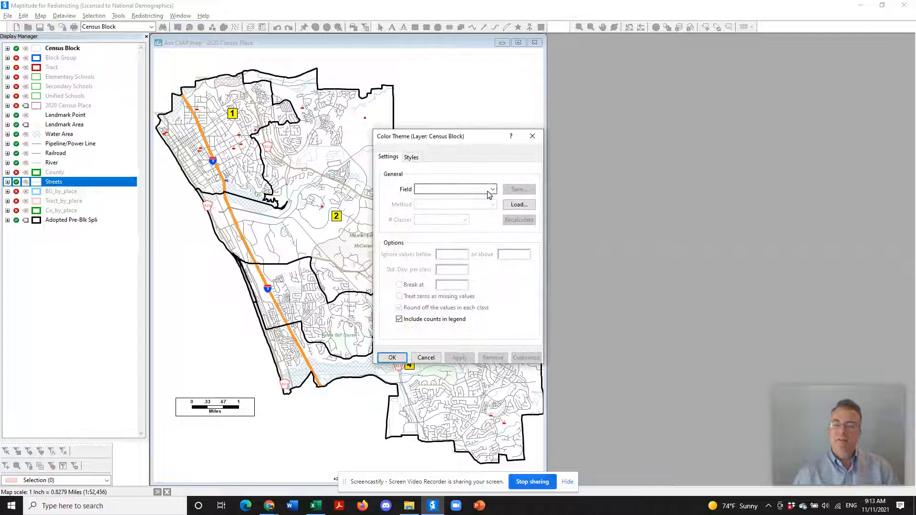
left_click(519, 204)
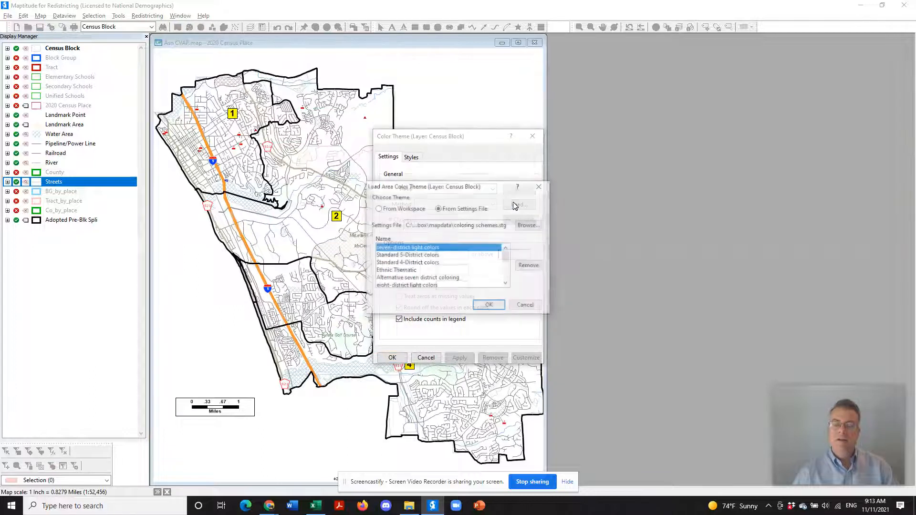
left_click(432, 270)
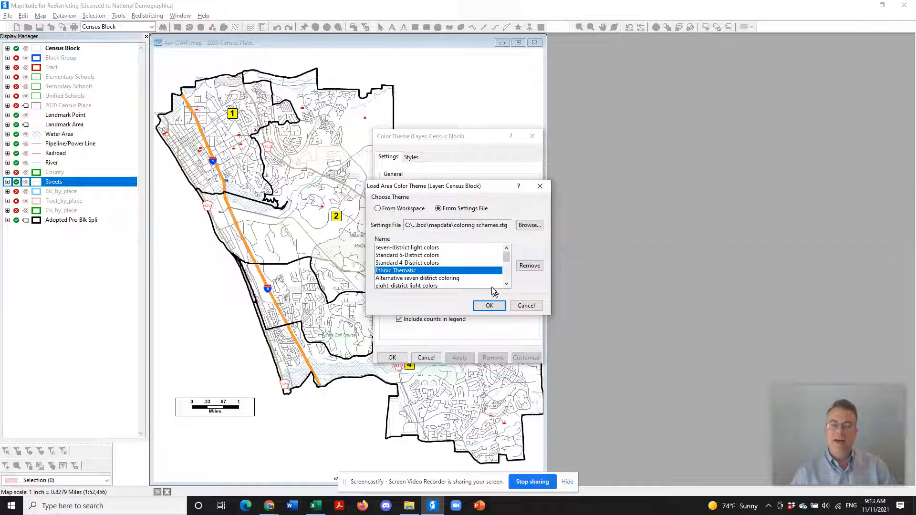
left_click(491, 306)
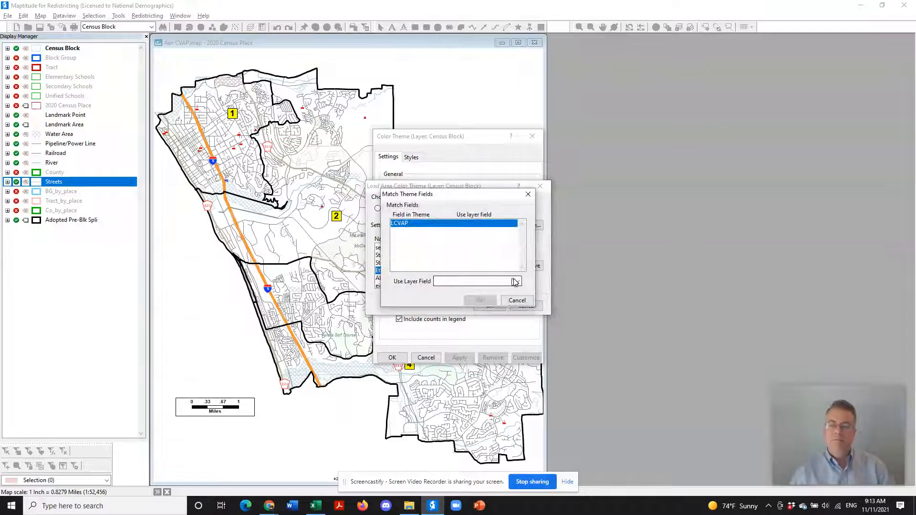
left_click(515, 281)
left_click_drag(523, 298, 524, 414)
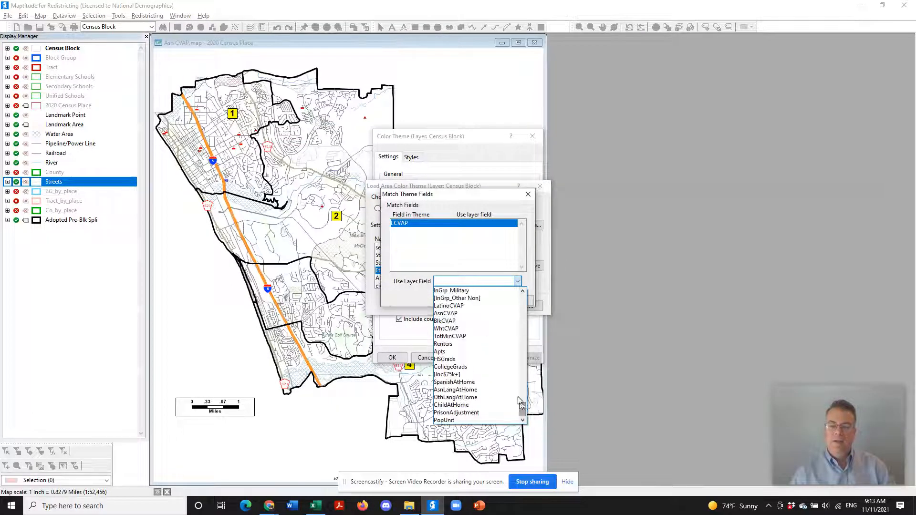
left_click(499, 314)
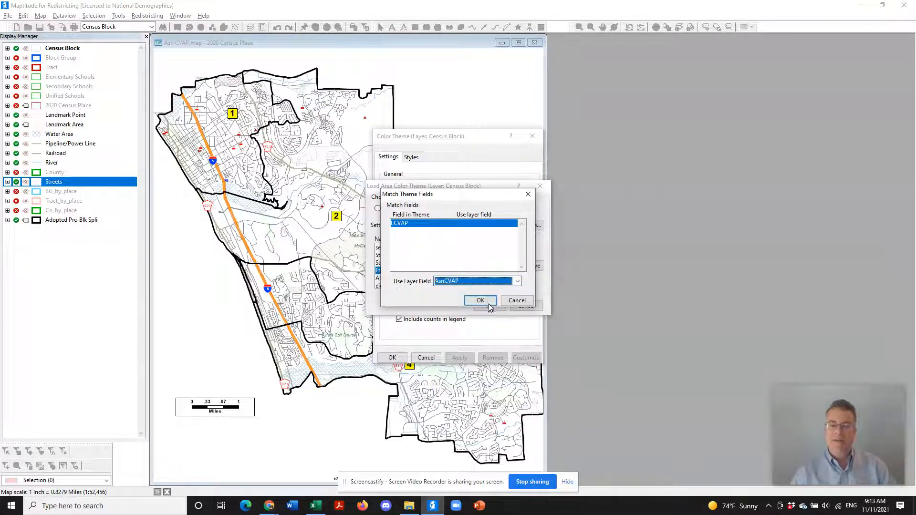
left_click(480, 300)
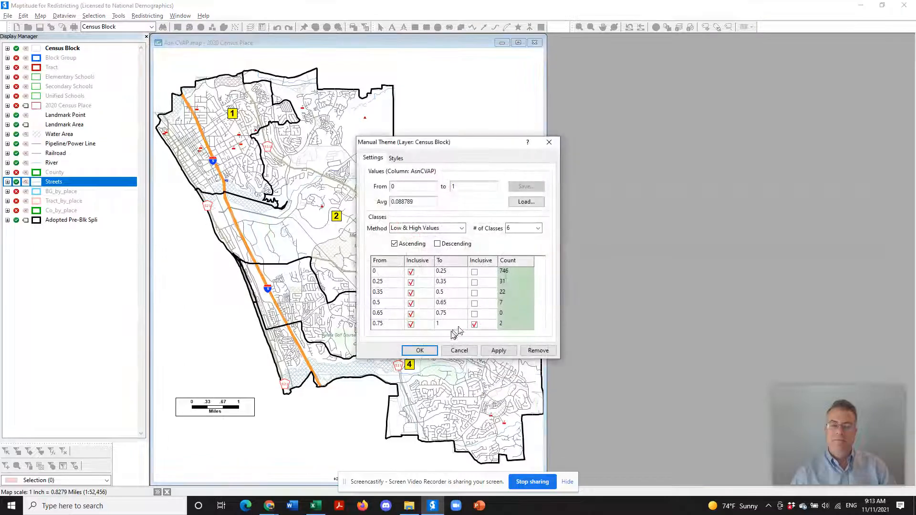
left_click(420, 351)
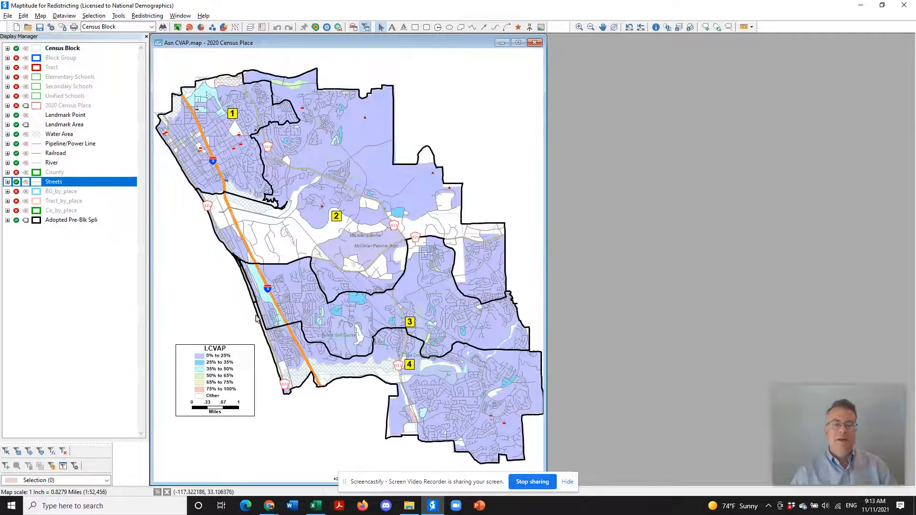
Step: Change the legend's theme subtitle to "Asian-American CVAP" and rename its Other class to "No Population"
double_click(222, 369)
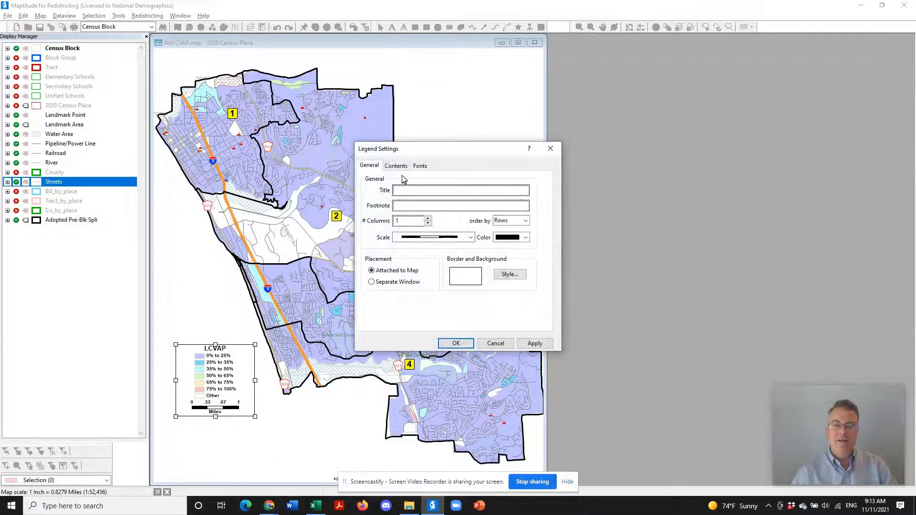
left_click(400, 167)
left_click_drag(459, 321, 363, 322)
type("Asian-American CVAP")
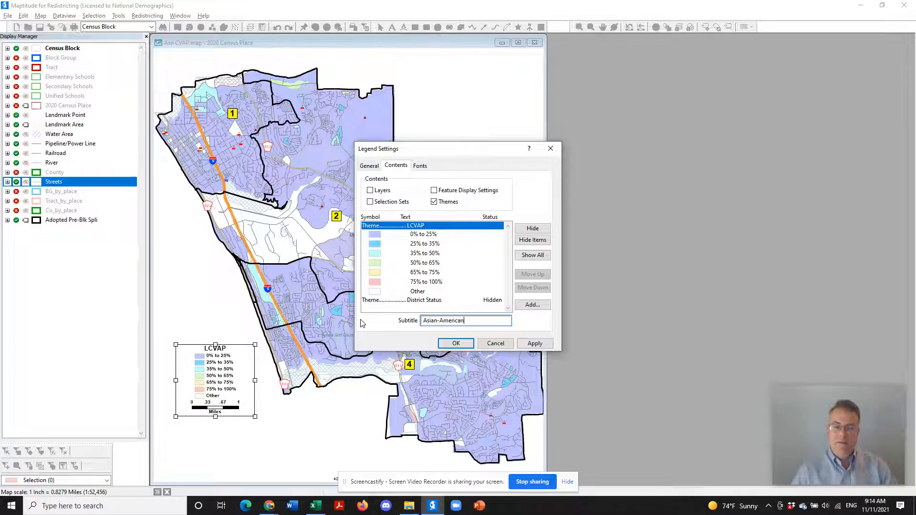
left_click(426, 294)
left_click_drag(442, 321, 358, 316)
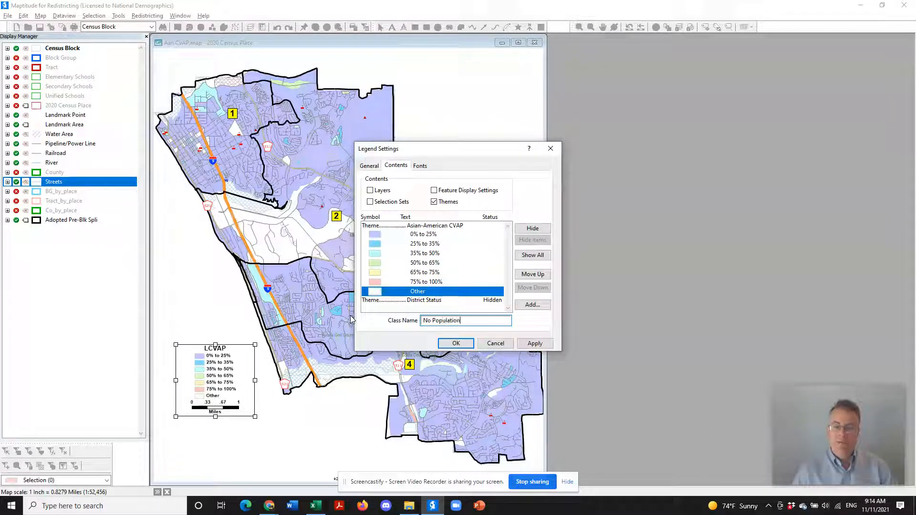
left_click(463, 345)
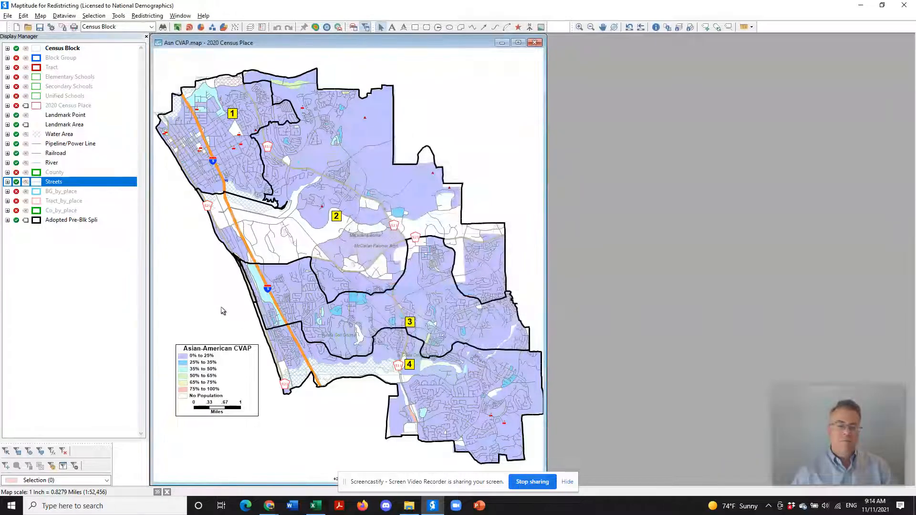
Step: Export the Asian-American CVAP map to the thematic folder as a 600 dpi PNG named "Asn CVAP.png"
left_click(8, 16)
left_click(29, 72)
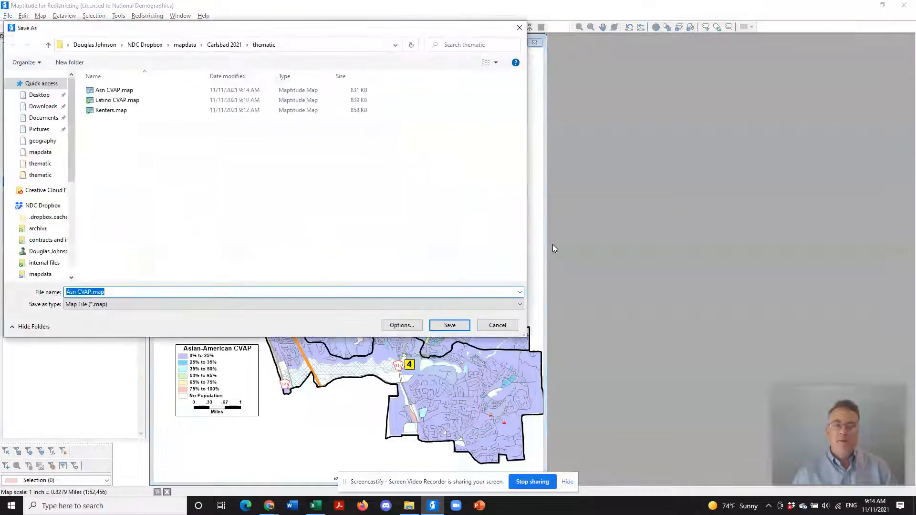
left_click(422, 304)
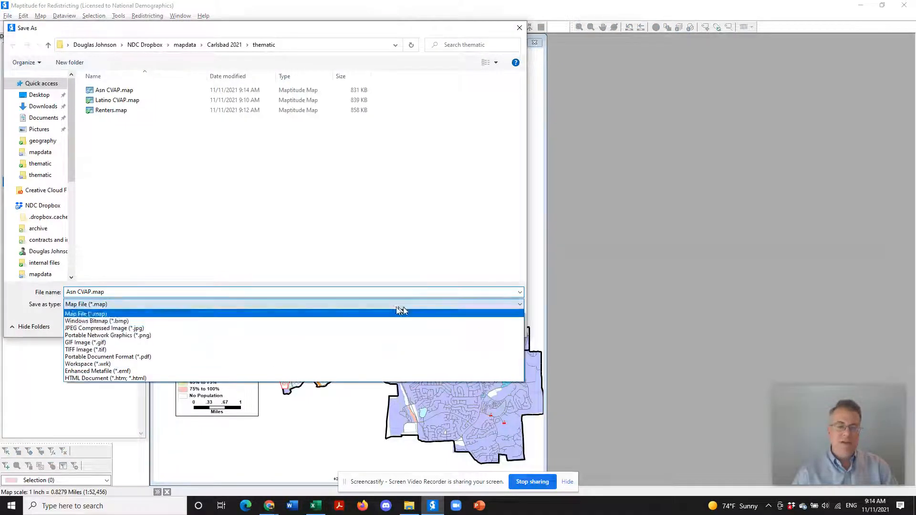
left_click(325, 335)
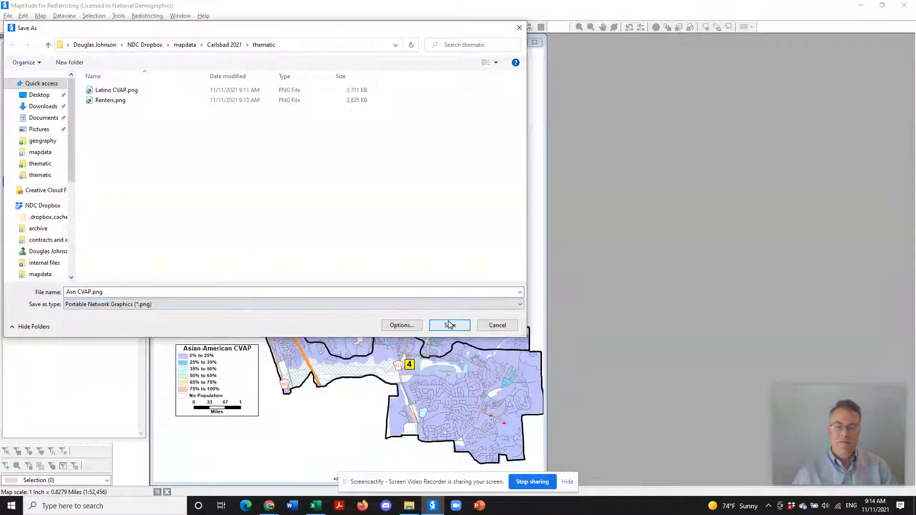
left_click(400, 326)
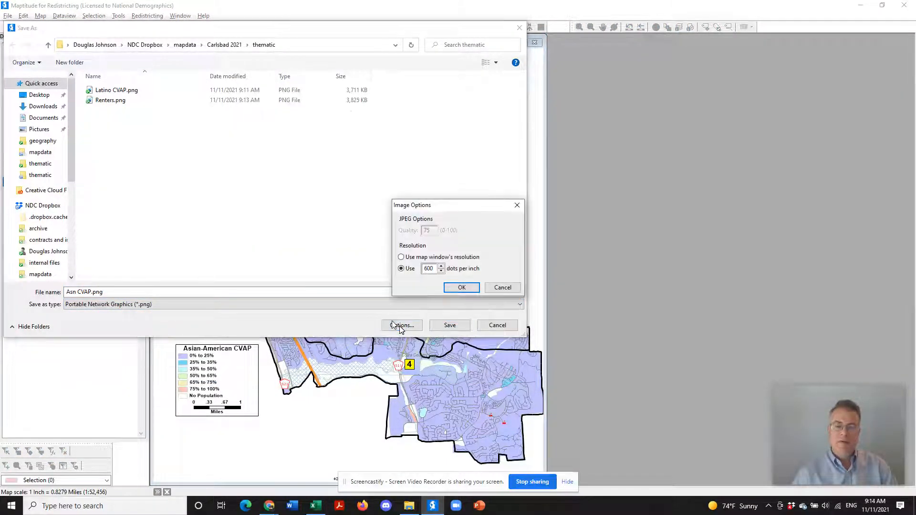
left_click(461, 287)
left_click(449, 325)
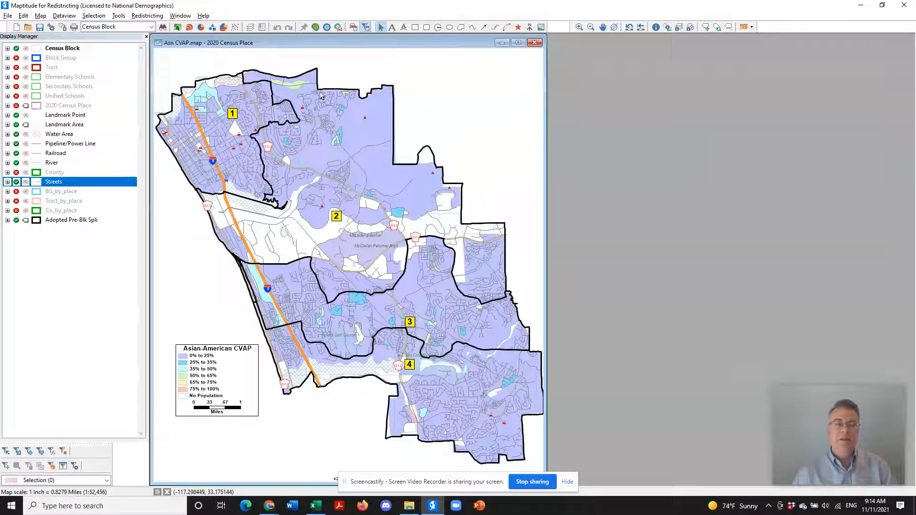
left_click(8, 15)
left_click(46, 62)
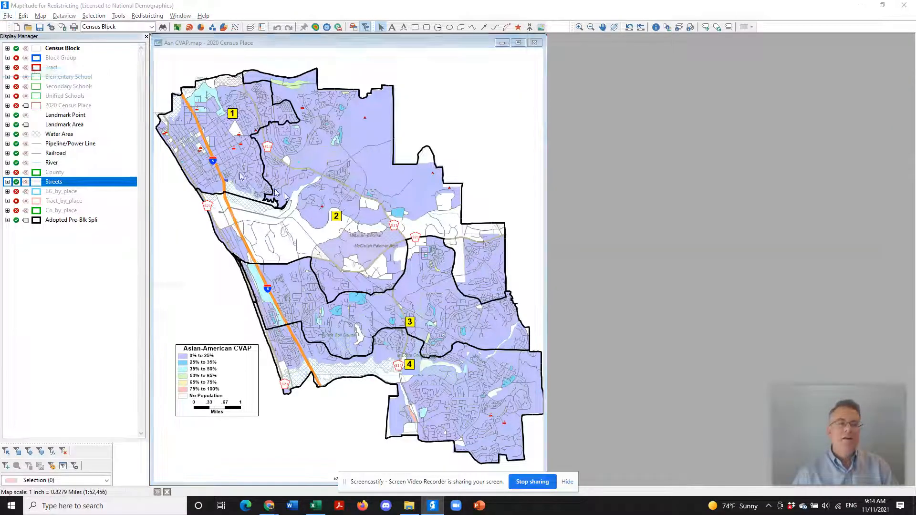
left_click(497, 325)
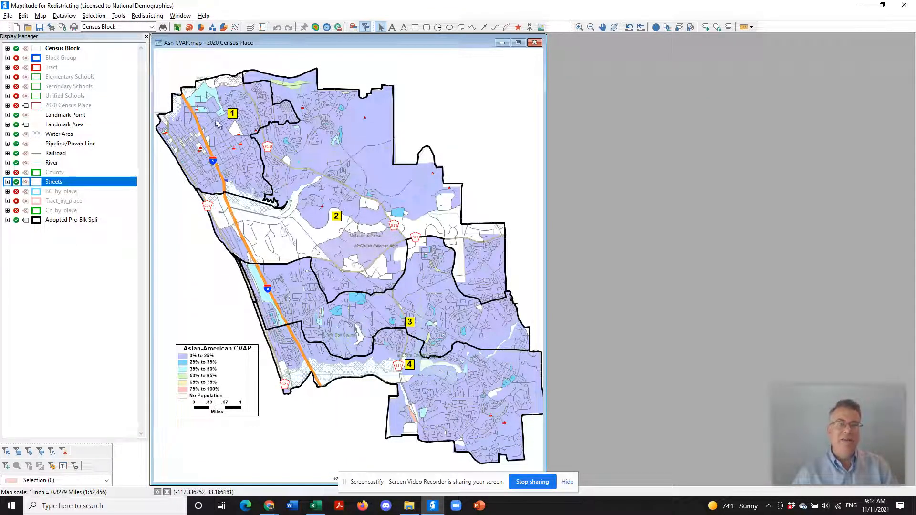
Step: Save a copy of the Asian-American CVAP map in the thematic folder under the name "Income"
left_click(7, 15)
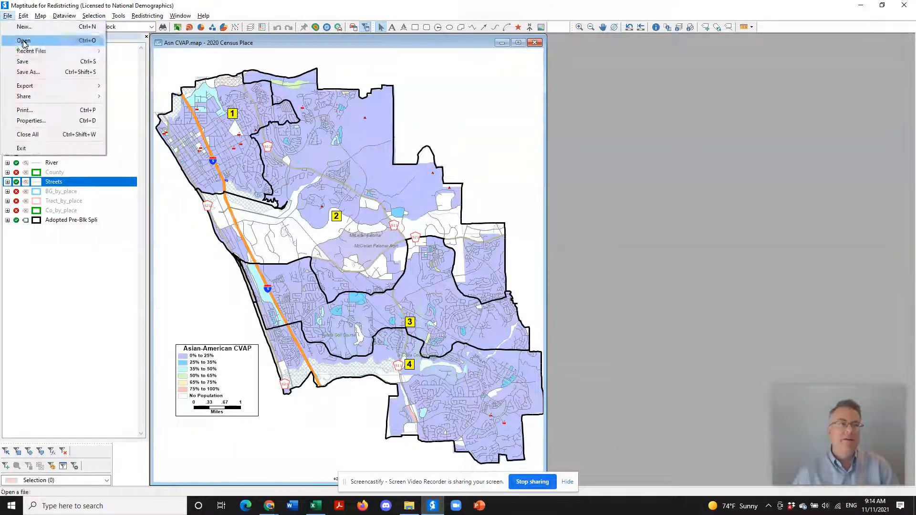
left_click(47, 72)
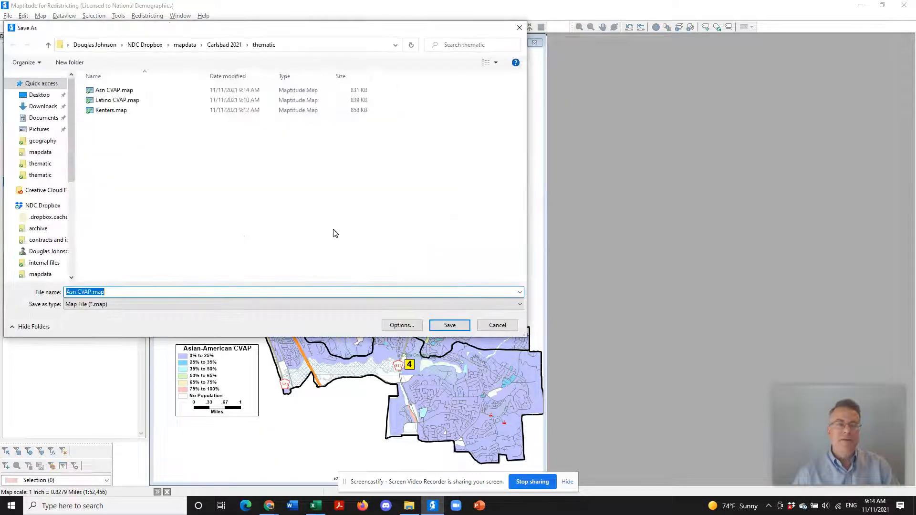
type("Income")
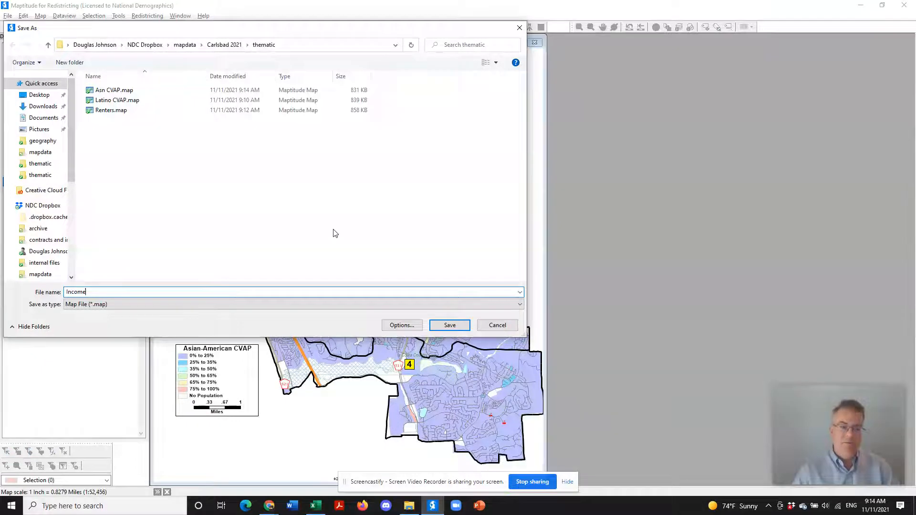
key("Return")
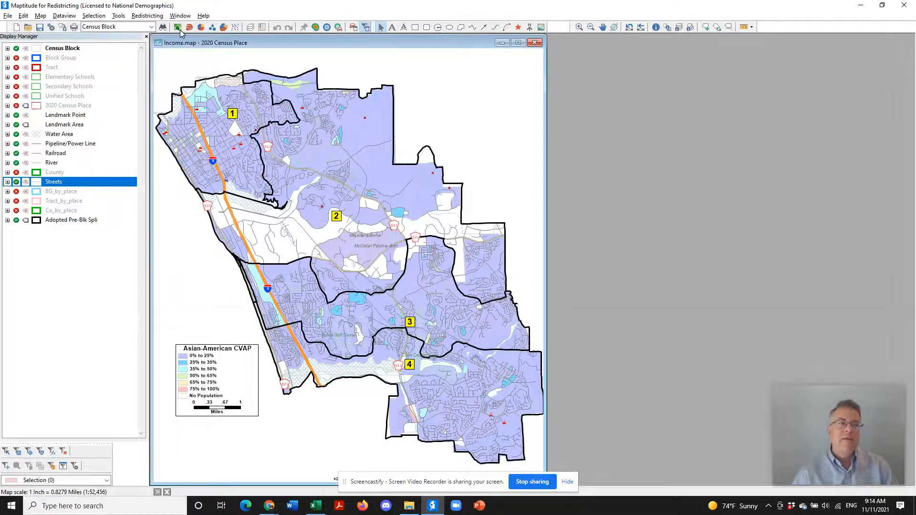
Step: Replace the Census Block layer's color theme with the saved Ethnic Thematic theme, matching its LCVAP field to [Inc$75k+]
left_click(180, 29)
left_click(539, 351)
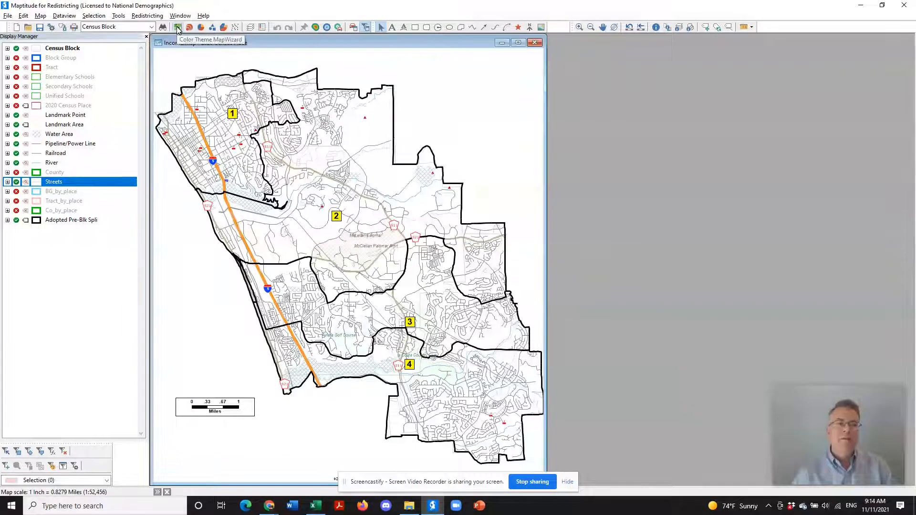
left_click(178, 28)
left_click(519, 204)
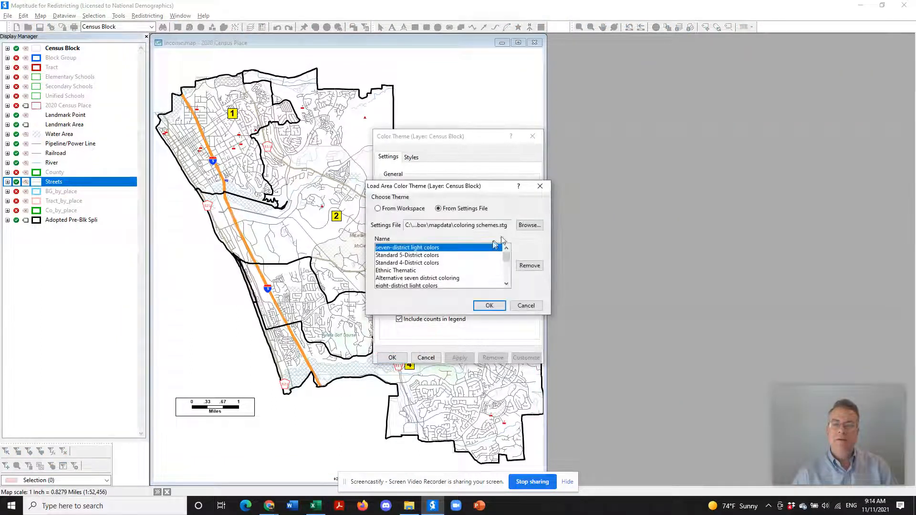
left_click(420, 271)
double_click(420, 271)
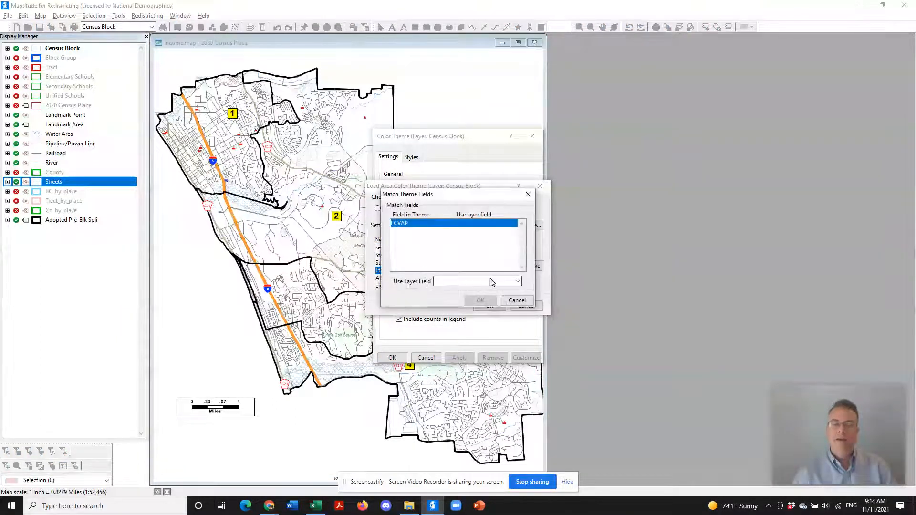
left_click(518, 281)
left_click_drag(524, 302, 537, 424)
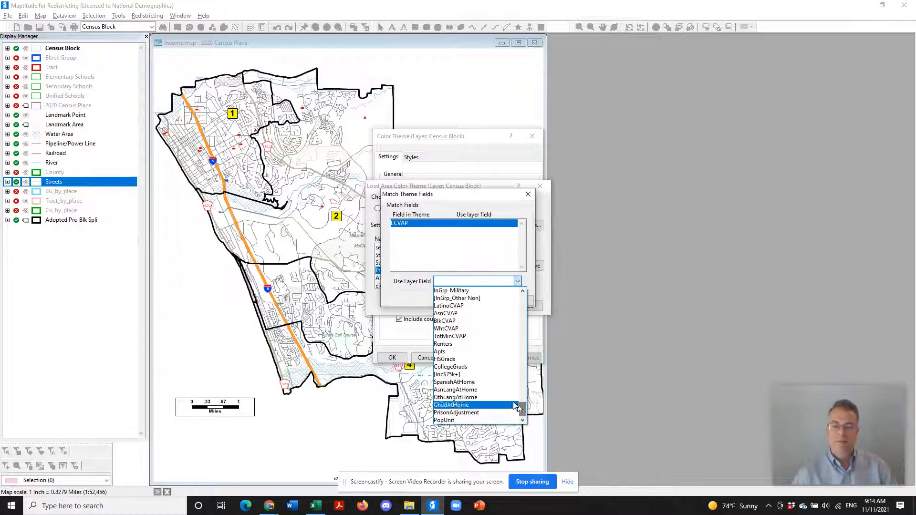
left_click(505, 374)
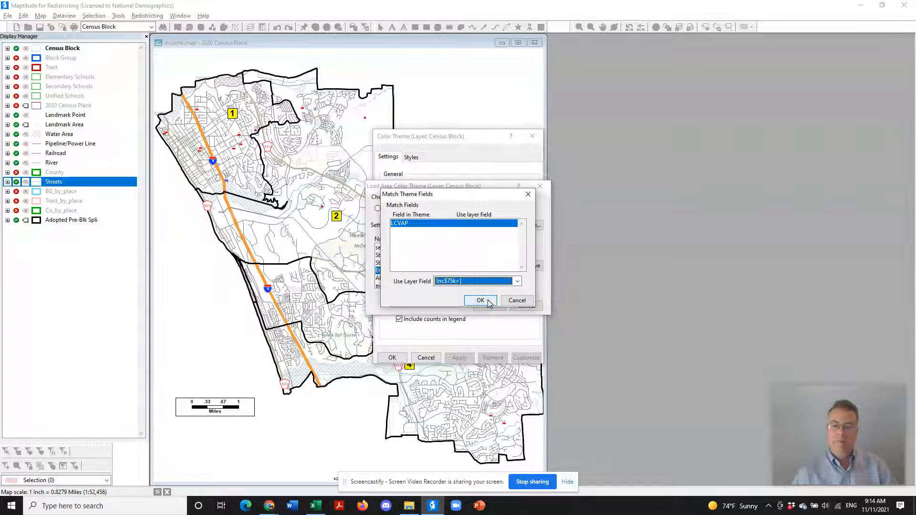
left_click(488, 302)
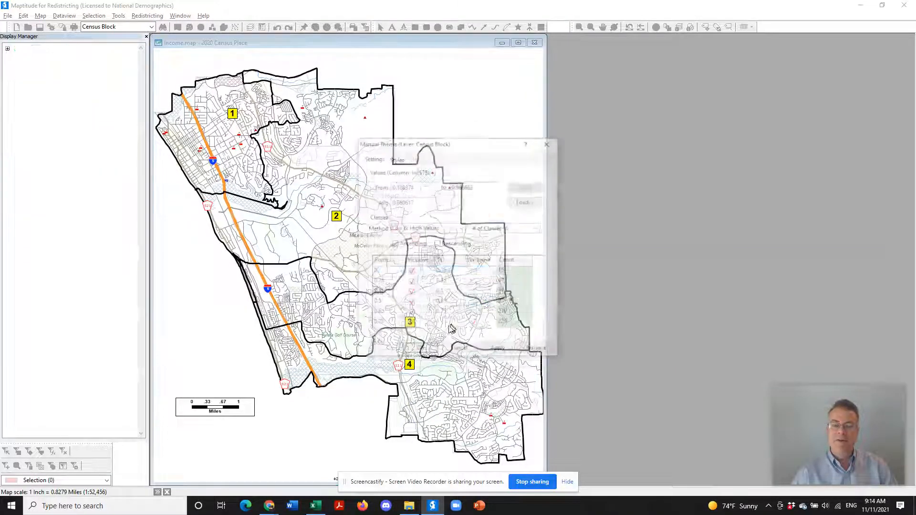
left_click(431, 351)
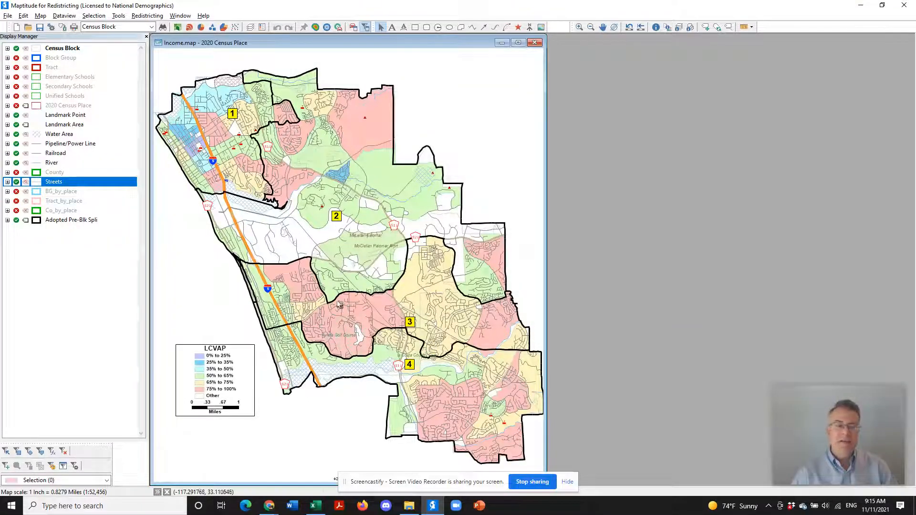
Step: Show the Block Group boundaries over the income shading to compare them, and hide that layer again
left_click(17, 58)
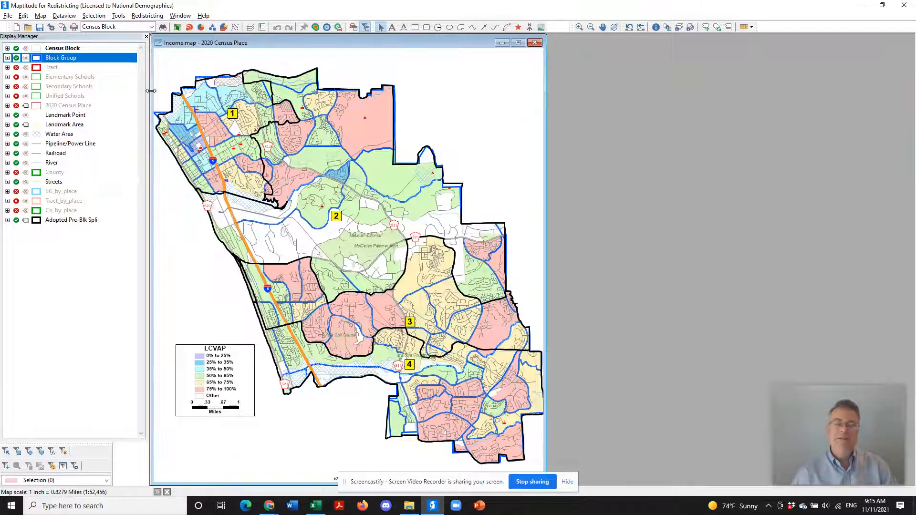
mouse_move(191, 137)
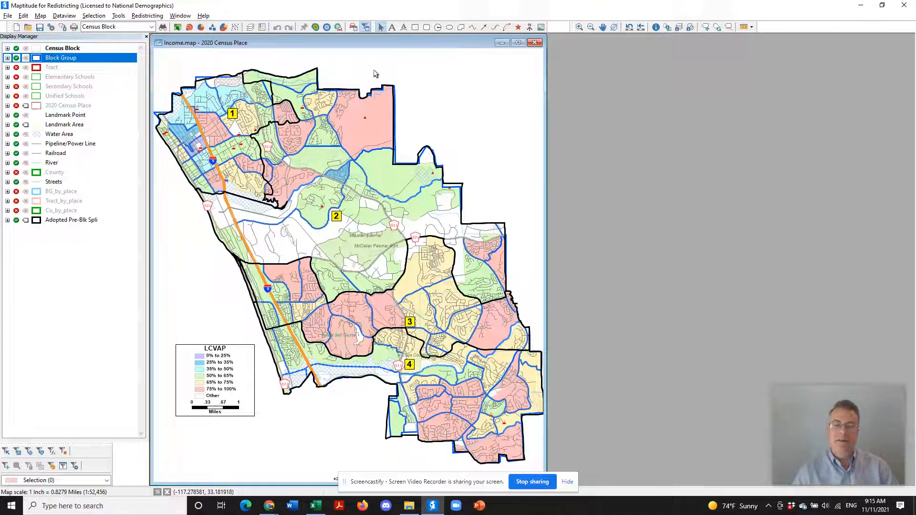
left_click(16, 59)
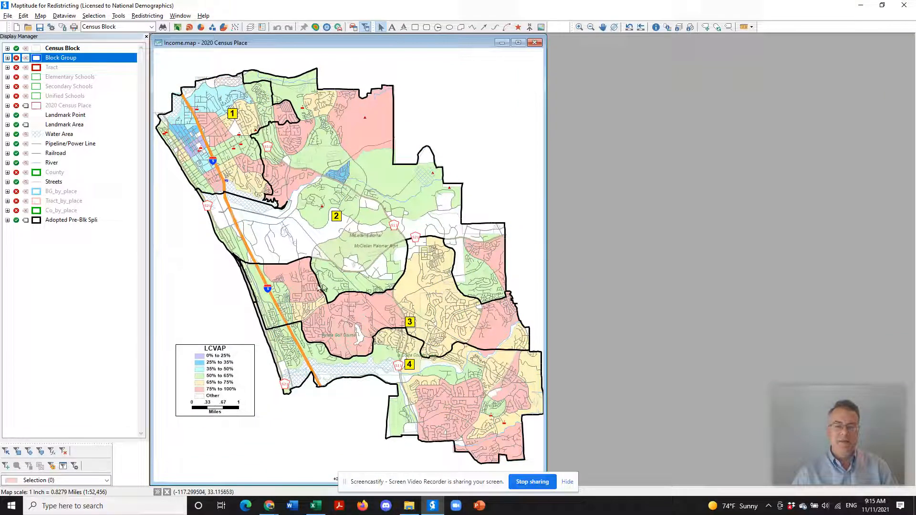
Step: Change the legend's theme subtitle to "HH Income > $75,000/yr" and rename its Other class to "No Households"
double_click(234, 357)
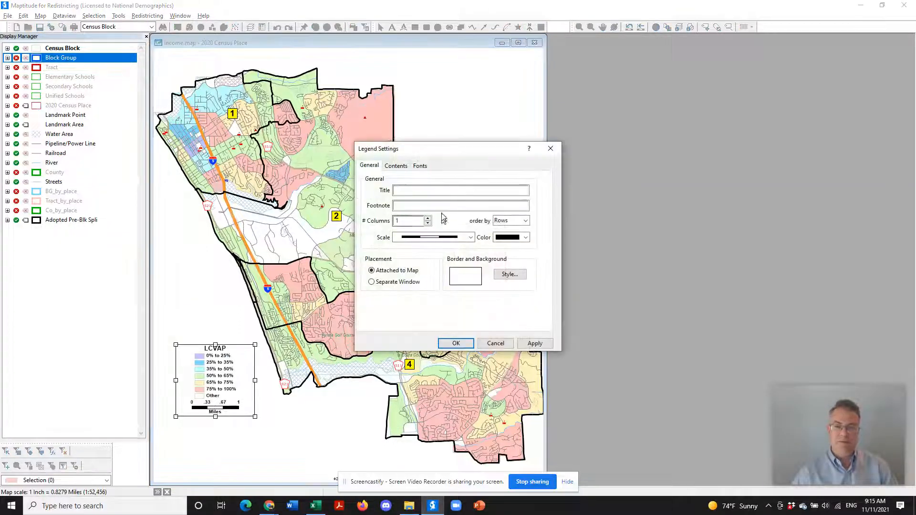
left_click(398, 167)
left_click_drag(443, 324, 376, 323)
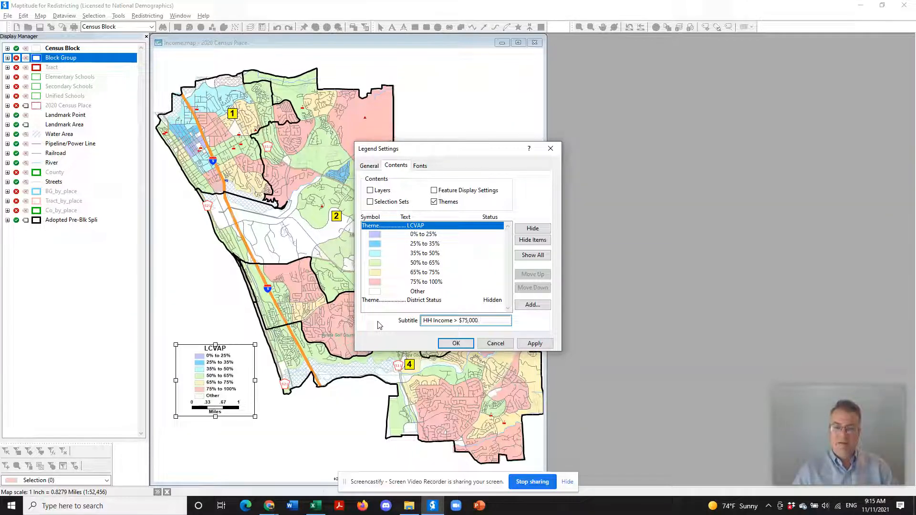
left_click(463, 291)
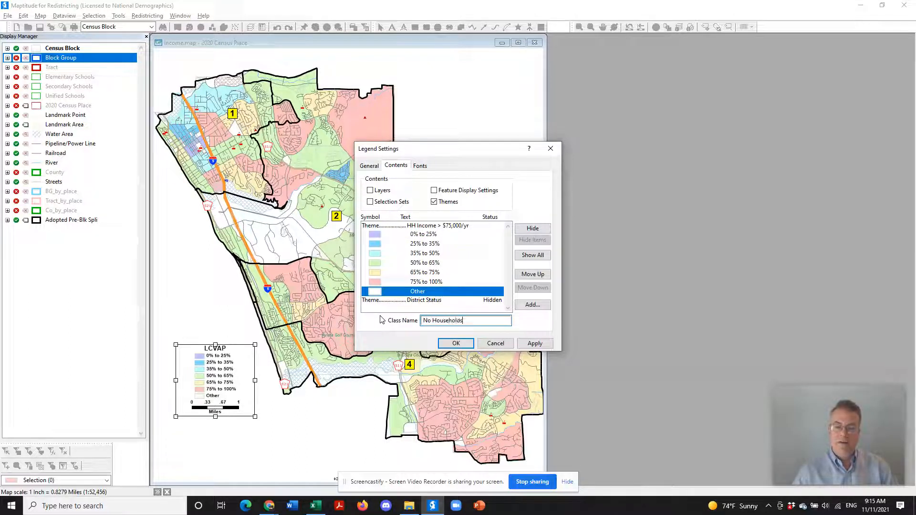
left_click(456, 343)
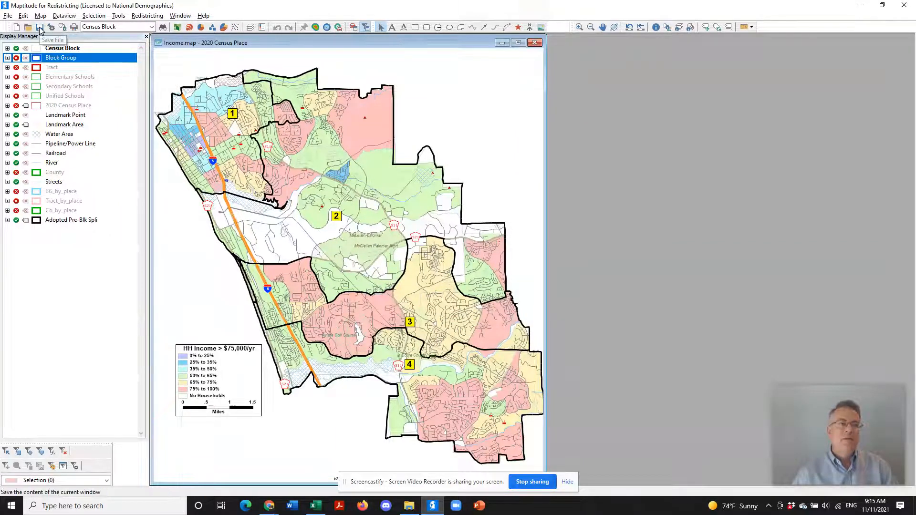
Step: Export the household income map to the thematic folder as a PNG named "Income.png"
left_click(7, 15)
left_click(33, 72)
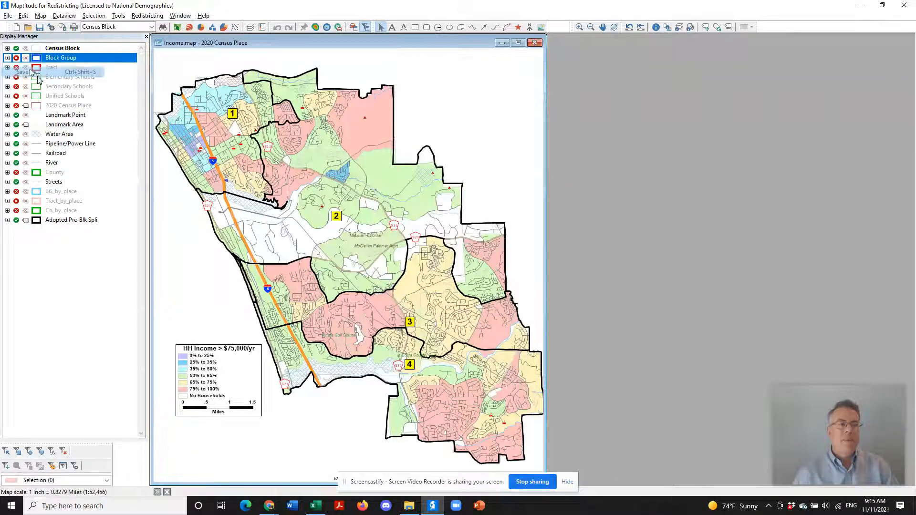
left_click(334, 306)
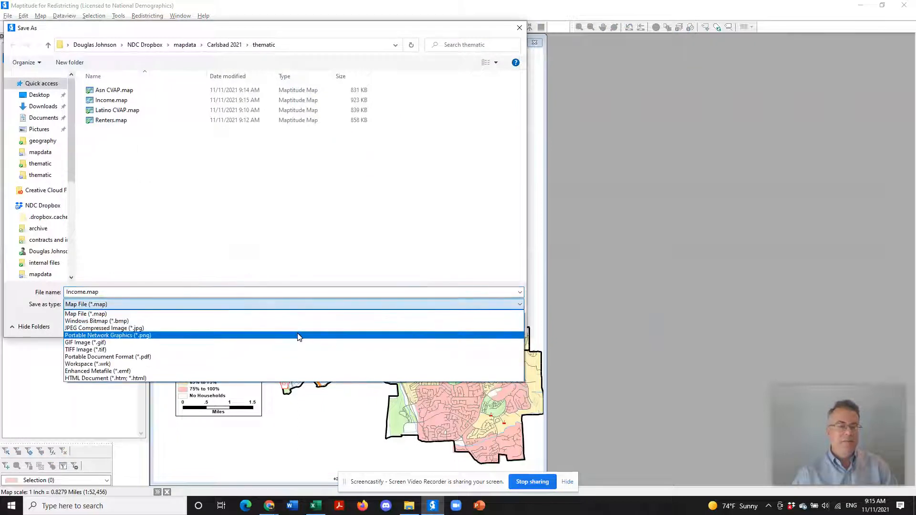
left_click(298, 335)
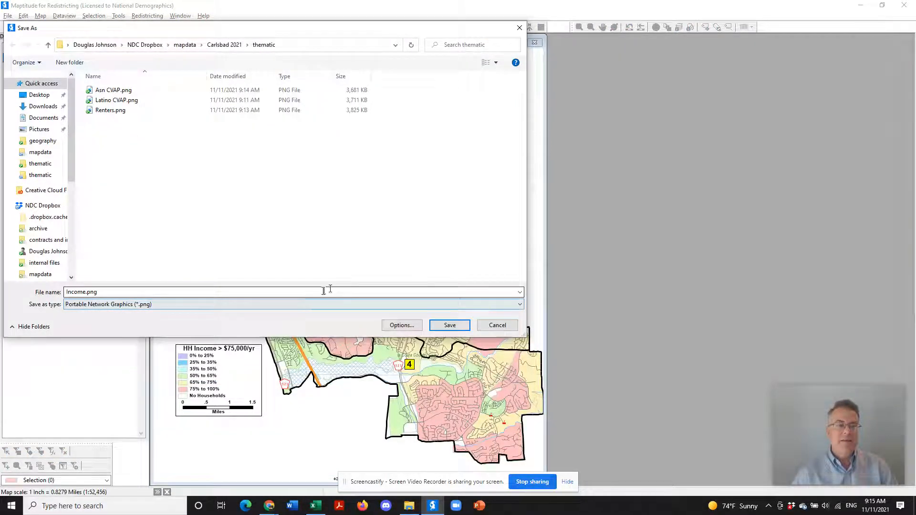
left_click(450, 325)
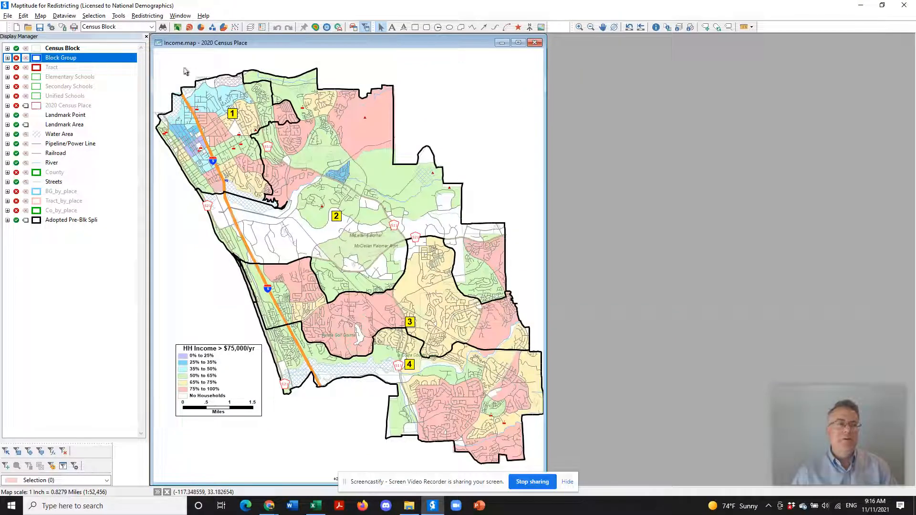
Step: Open a Census Block dataview, examine the number formats of the percentage fields in the field properties, and close it without changes
left_click(64, 16)
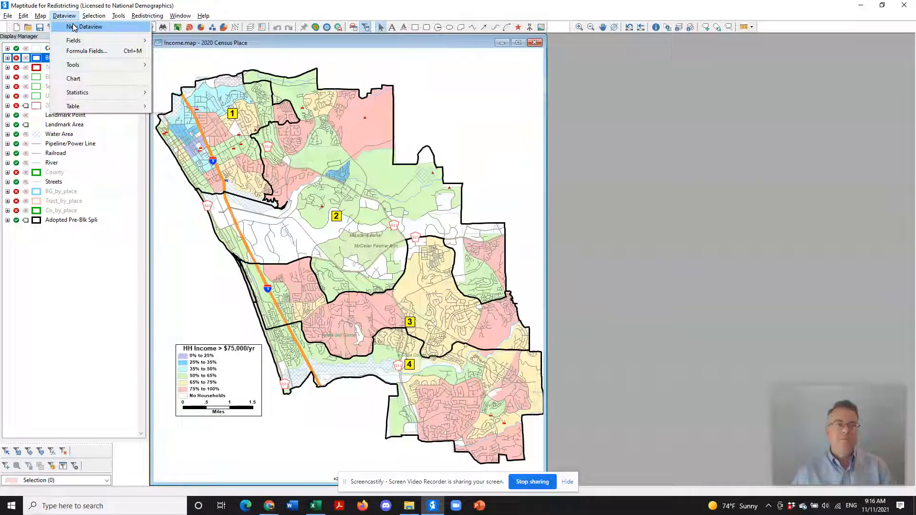
left_click(82, 27)
right_click(462, 157)
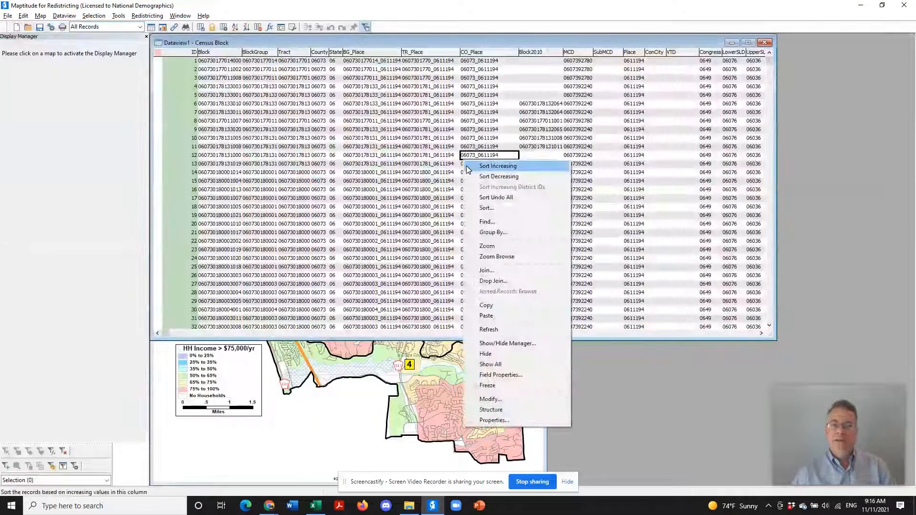
left_click(513, 375)
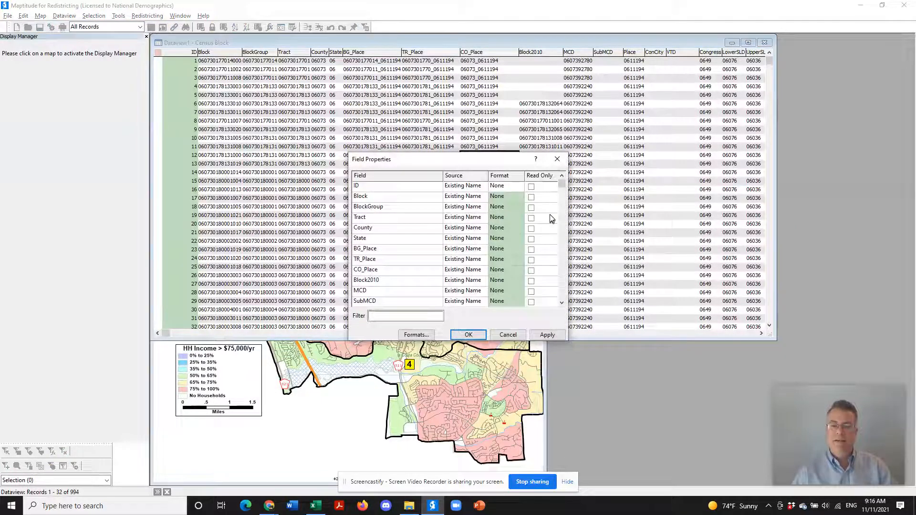
left_click_drag(562, 188, 558, 303)
left_click(516, 248)
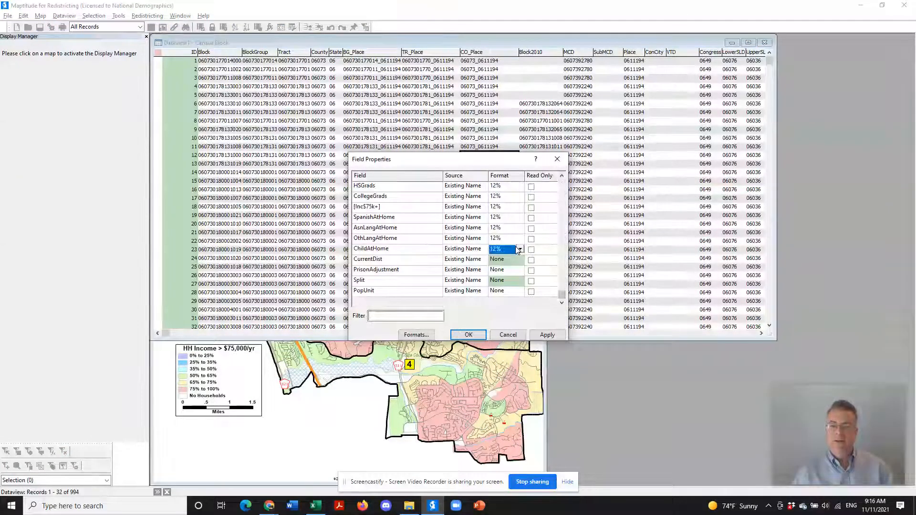
left_click(510, 335)
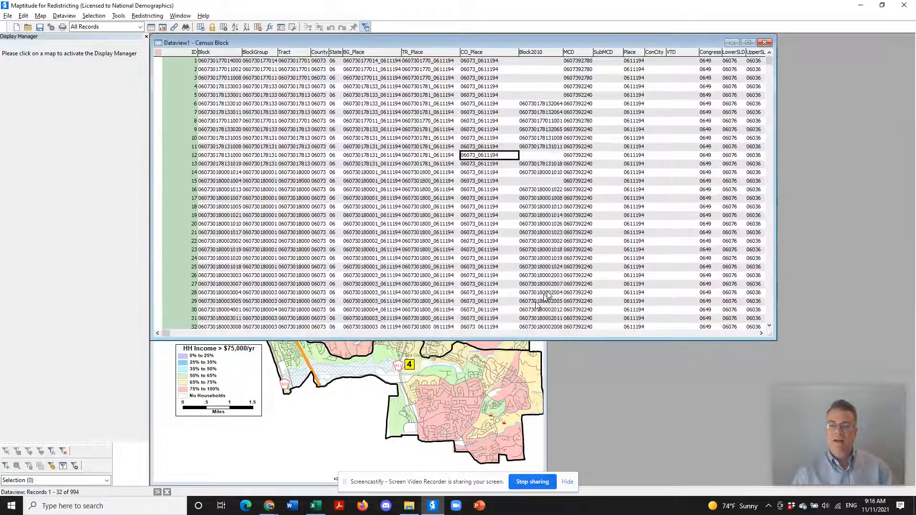
left_click(764, 42)
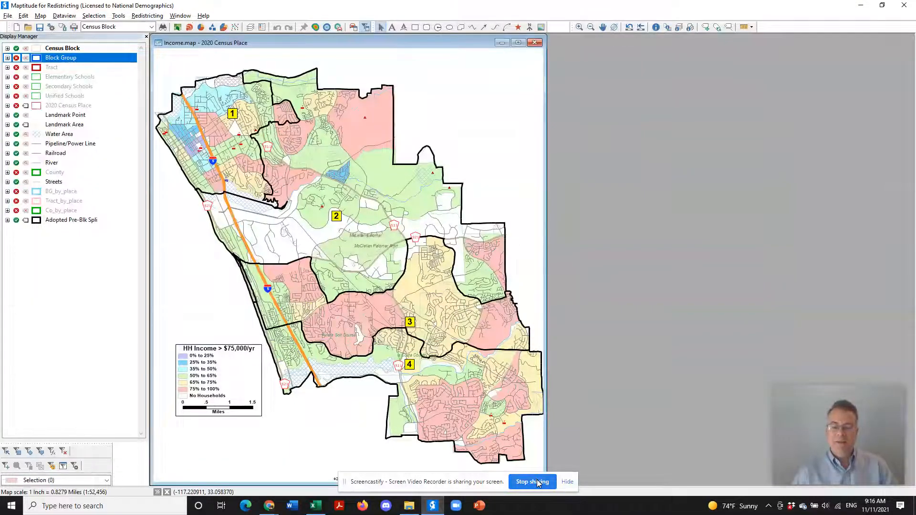